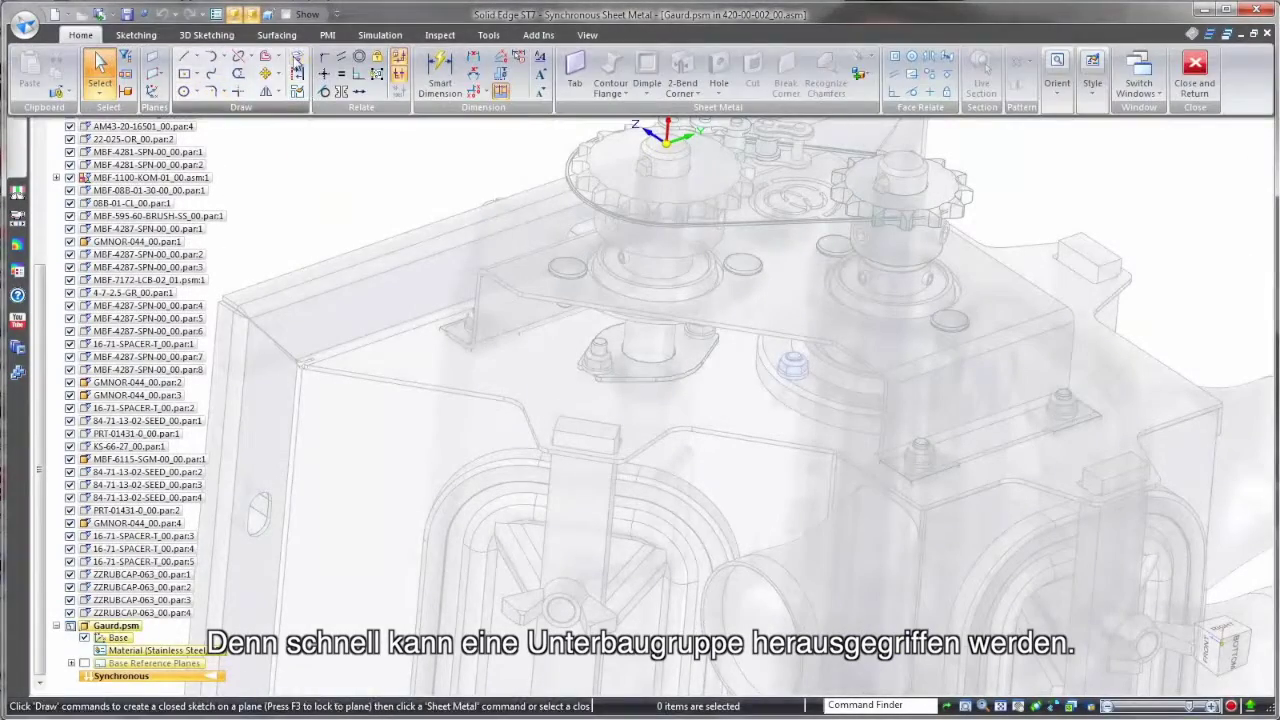
# Project edges of the surrounding housing and bracket onto a plane at the sprocket shaft's end to form the guard's closed profile
pyautogui.click(295, 61)
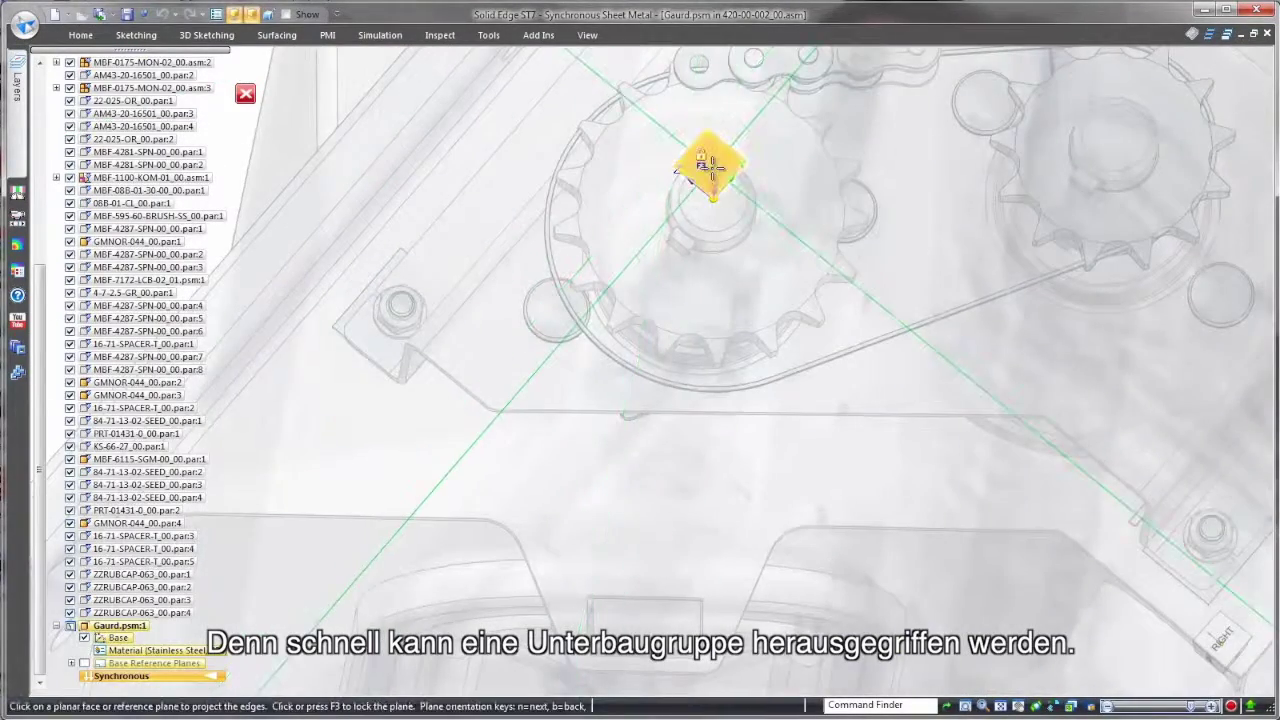
pyautogui.click(710, 167)
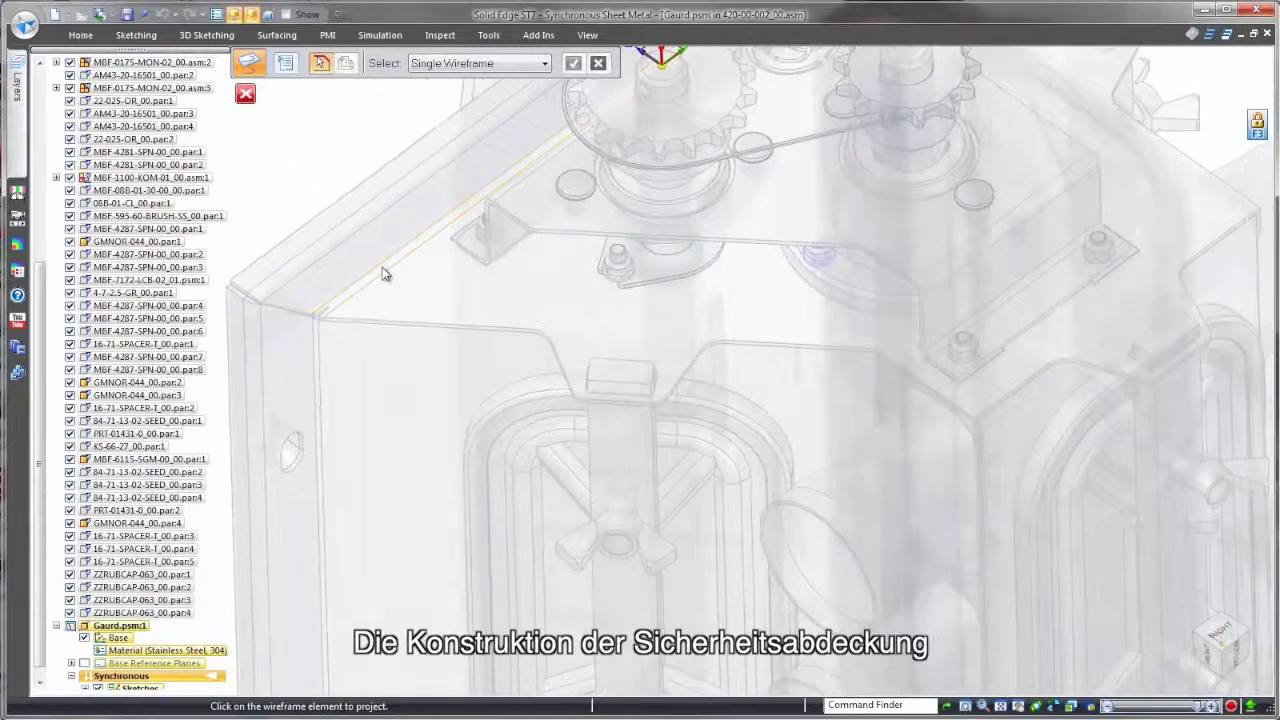
pyautogui.click(785, 343)
pyautogui.click(908, 362)
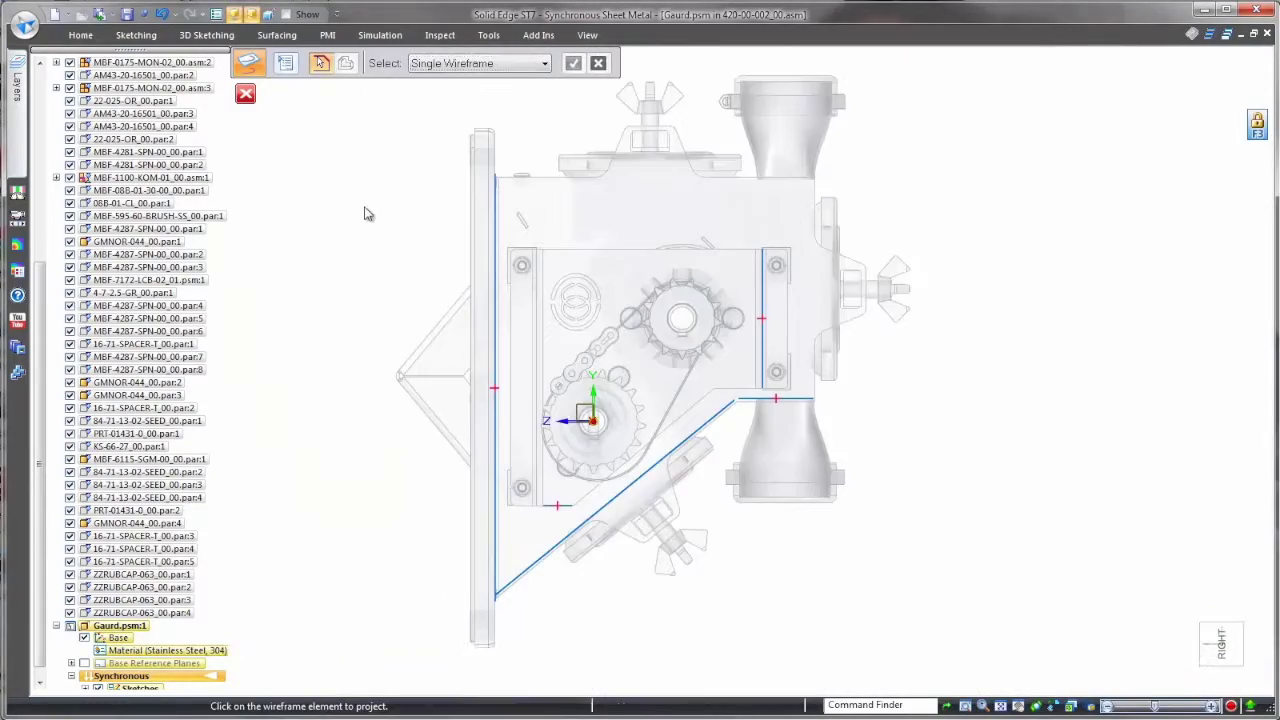
pyautogui.rightClick(343, 205)
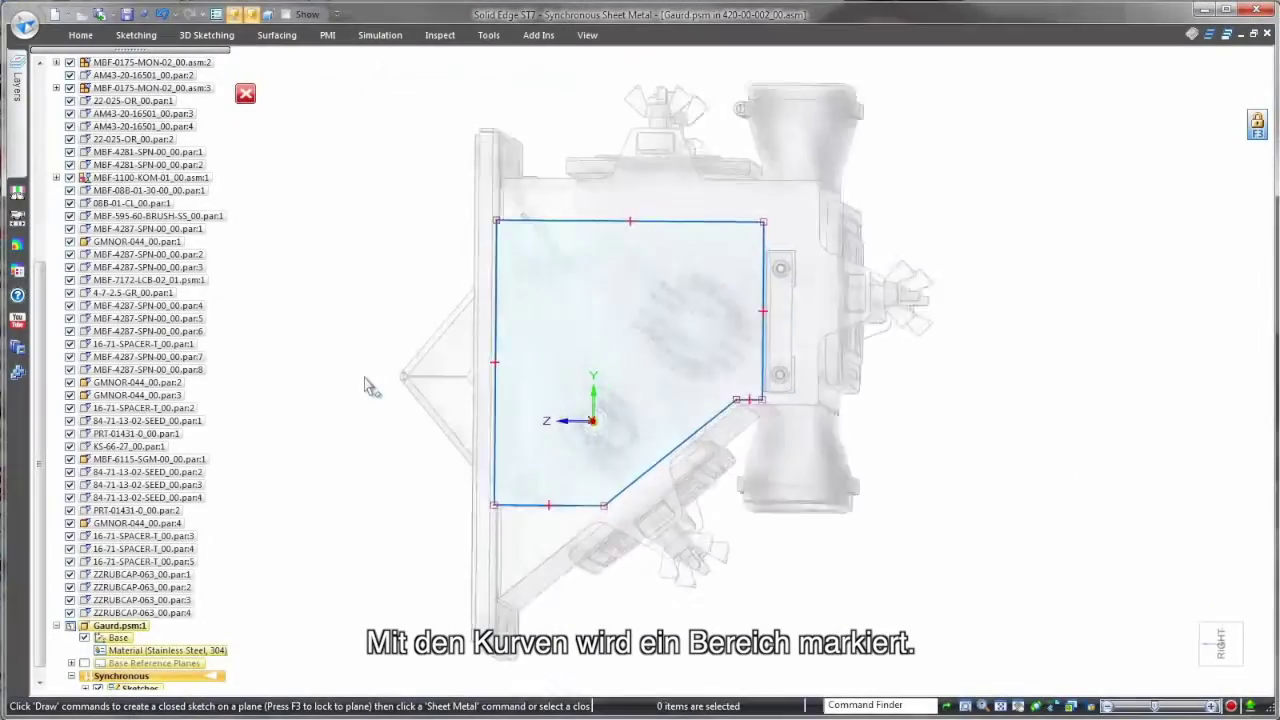
# Create a 3 mm thick tab from the closed profile region
pyautogui.click(686, 291)
pyautogui.click(674, 245)
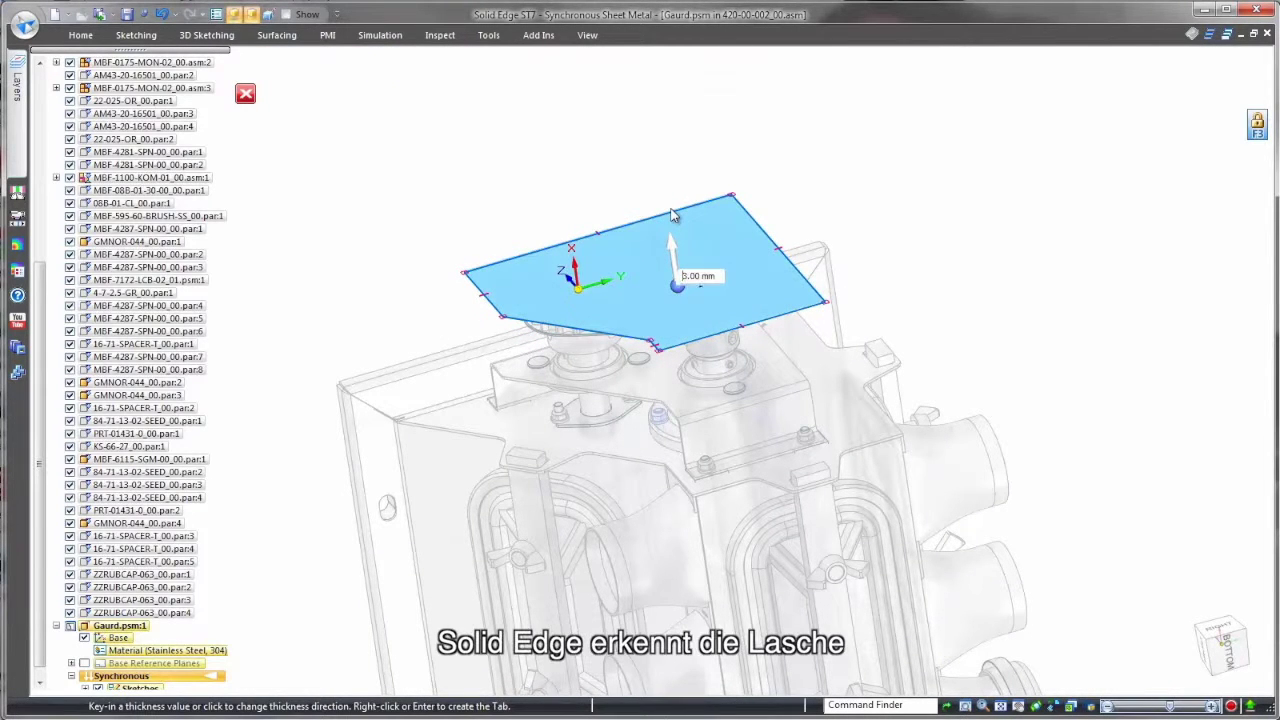
pyautogui.rightClick(670, 208)
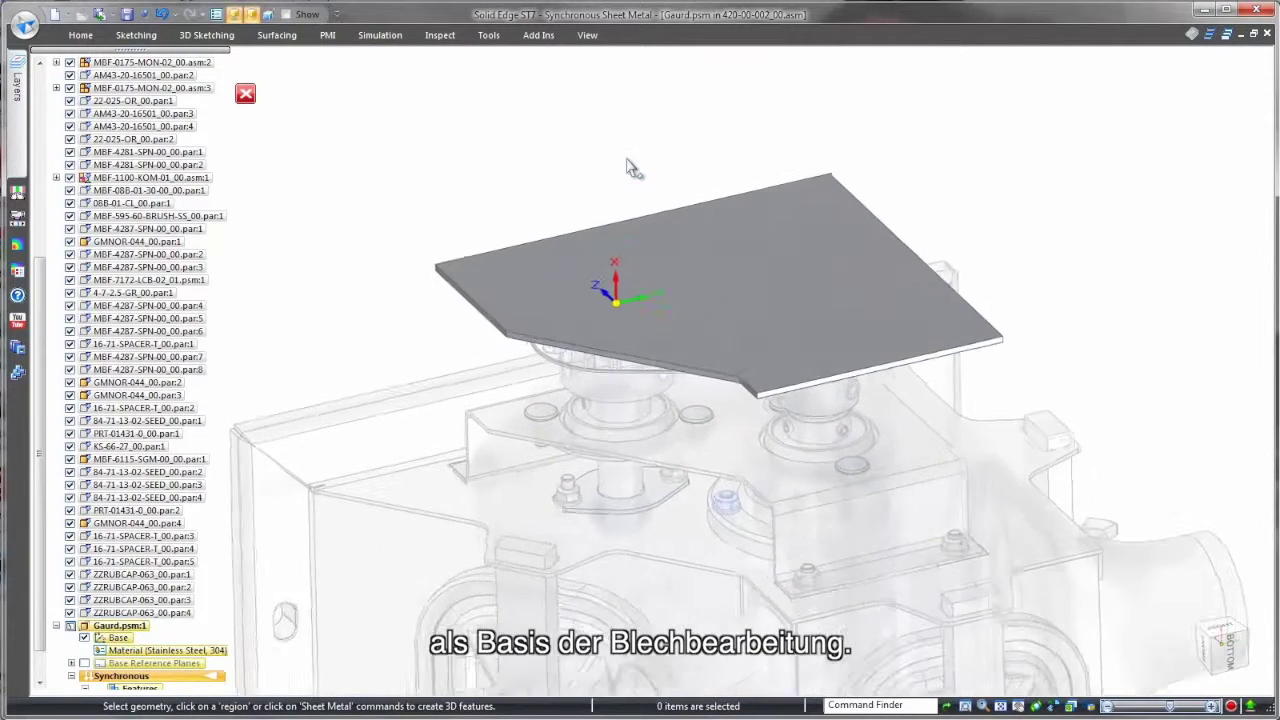
# Add 90° flanges on four tab edges, changing the material side and extending them down to a corner point of the neighbouring component
pyautogui.click(893, 405)
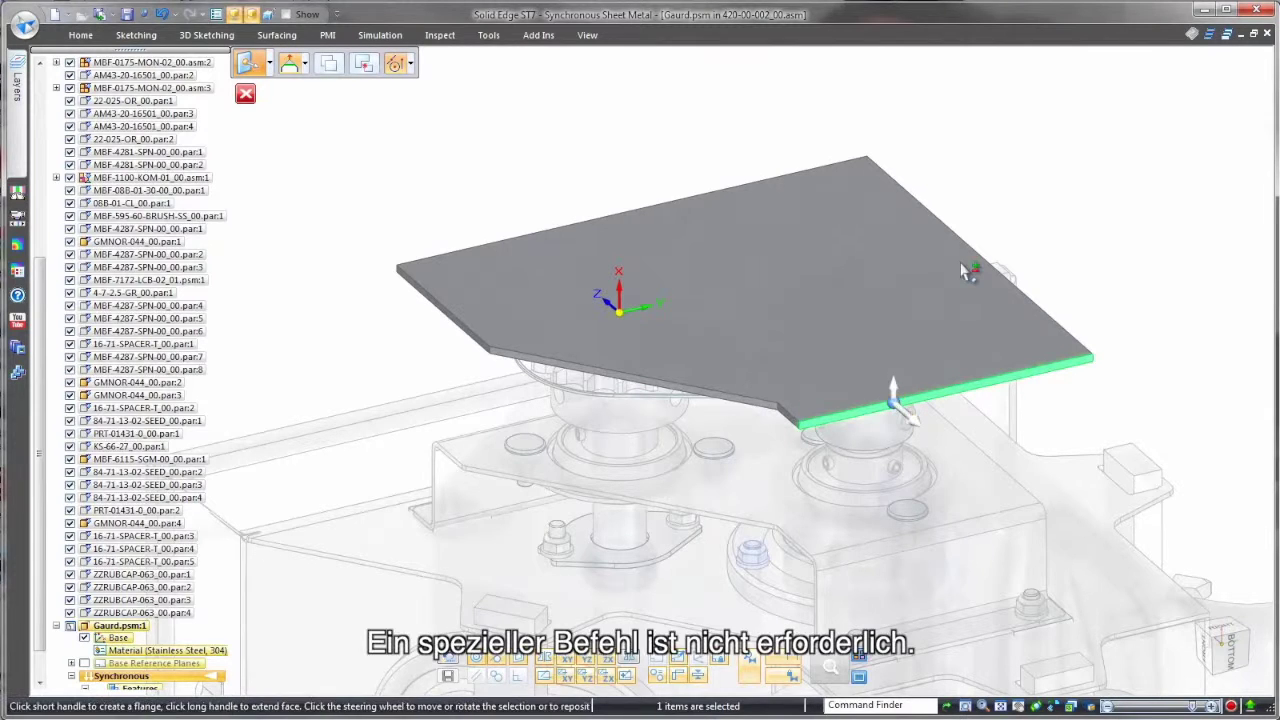
pyautogui.keyDown('ctrl'); pyautogui.click(449, 319); pyautogui.keyUp('ctrl')
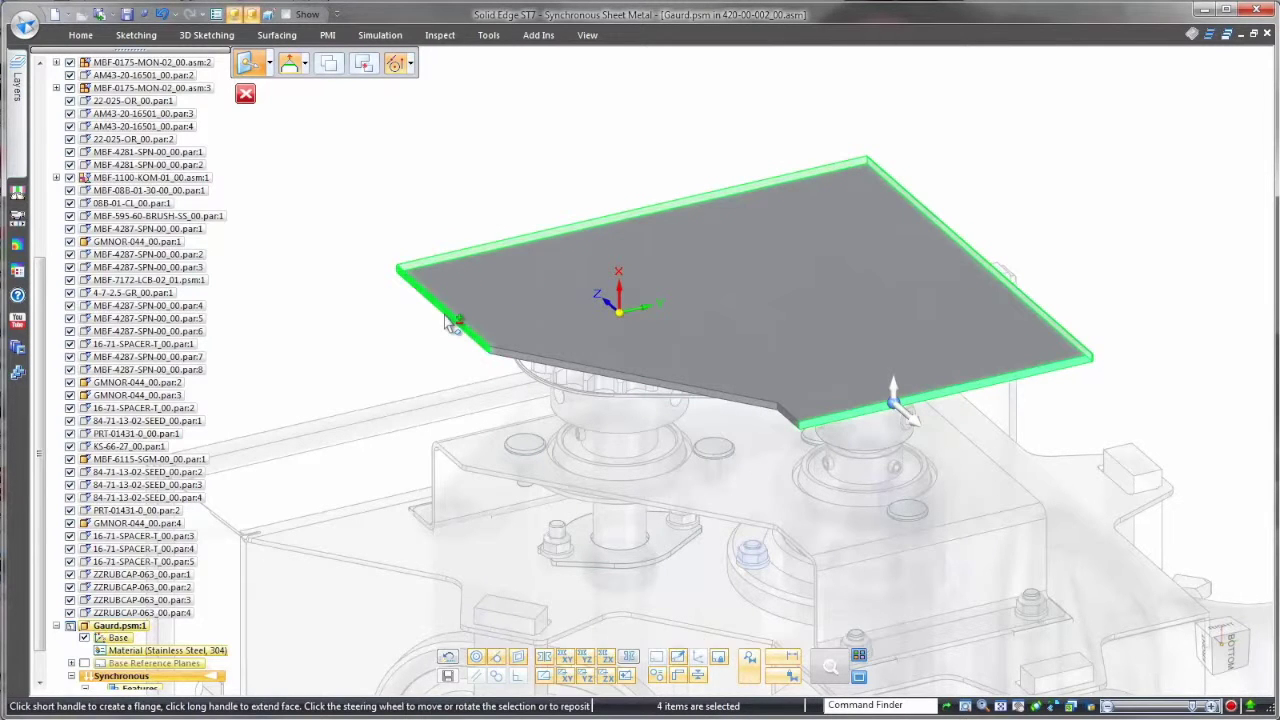
pyautogui.click(895, 396)
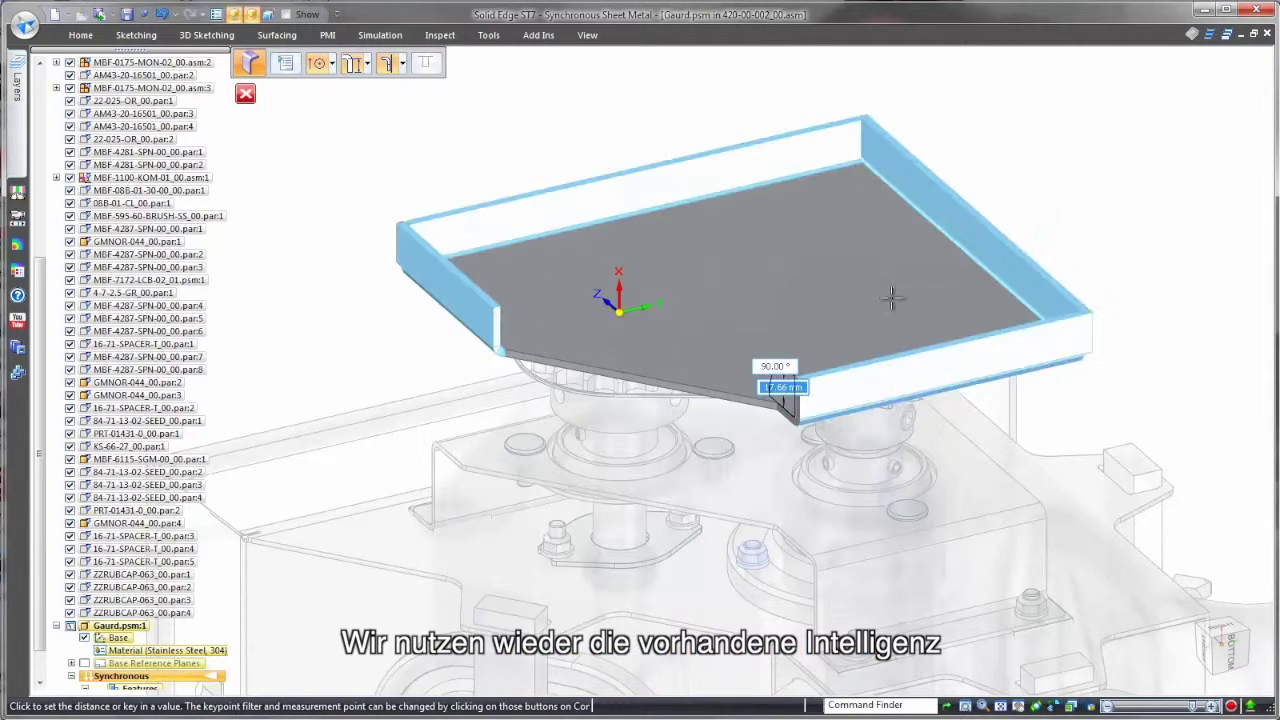
pyautogui.click(402, 65)
pyautogui.click(408, 107)
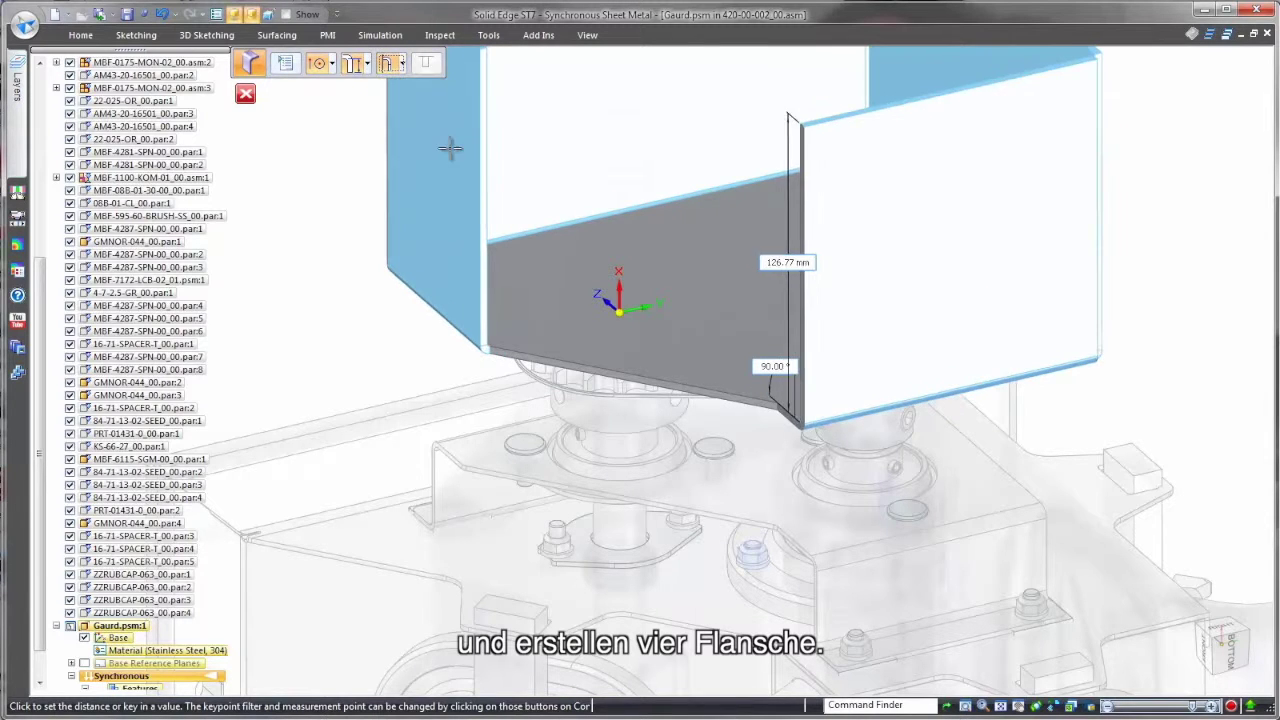
pyautogui.scroll(-1, 572, 278)
pyautogui.scroll(1, 573, 280)
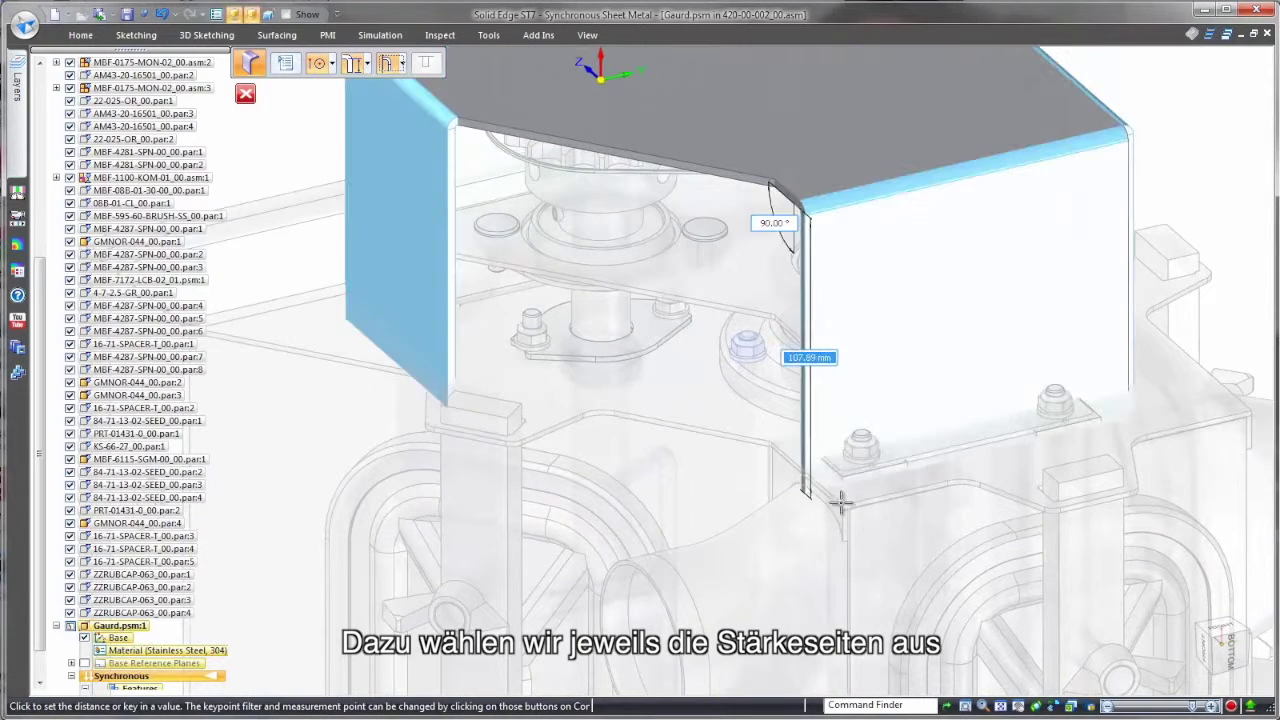
pyautogui.click(844, 503)
# Sketch a line about 59 mm long across the lower part of the front flange and jog the flange along it
pyautogui.moveTo(682, 509); pyautogui.dragTo(724, 498, button='right')
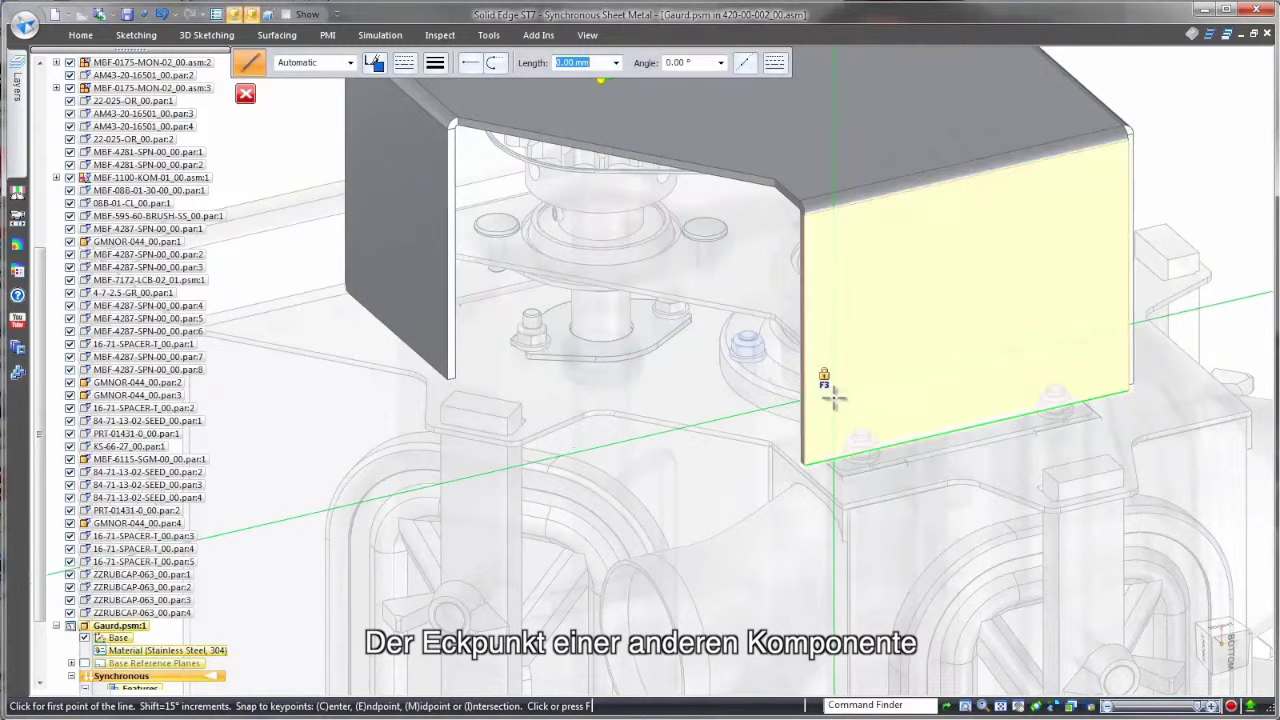
pyautogui.press('F3')
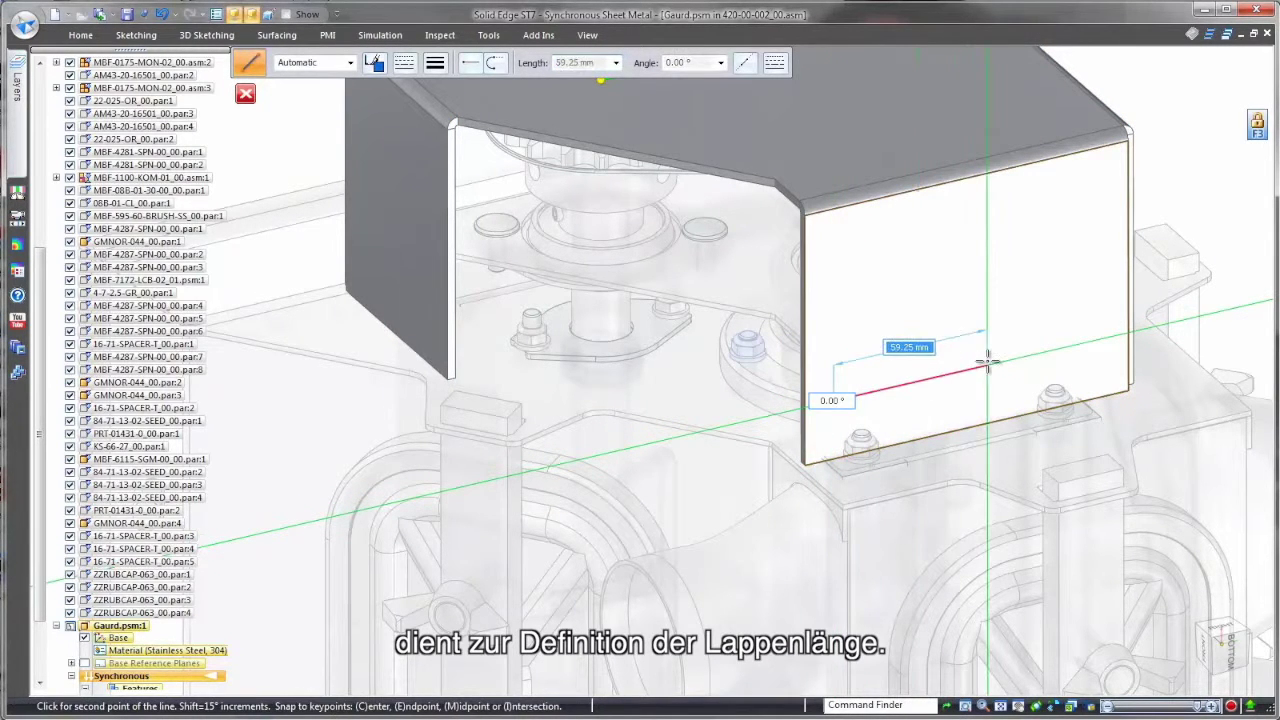
pyautogui.click(988, 362)
pyautogui.press('Escape')
pyautogui.click(86, 36)
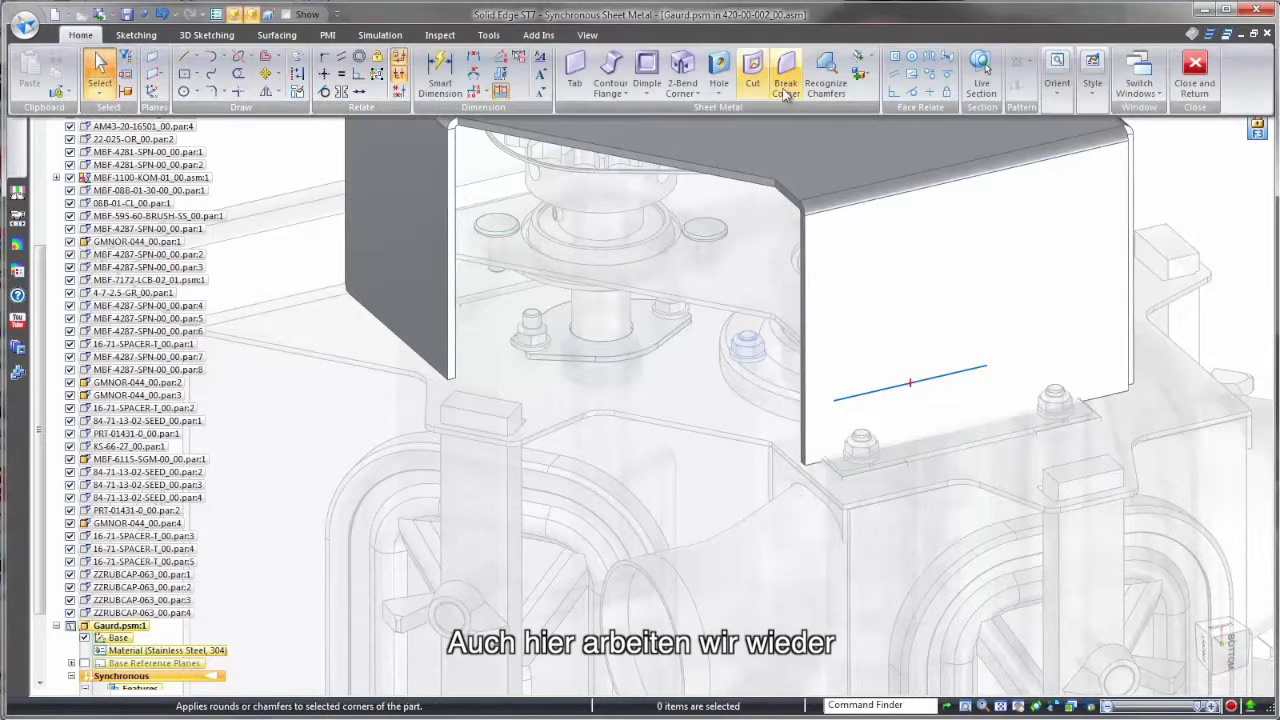
pyautogui.click(860, 72)
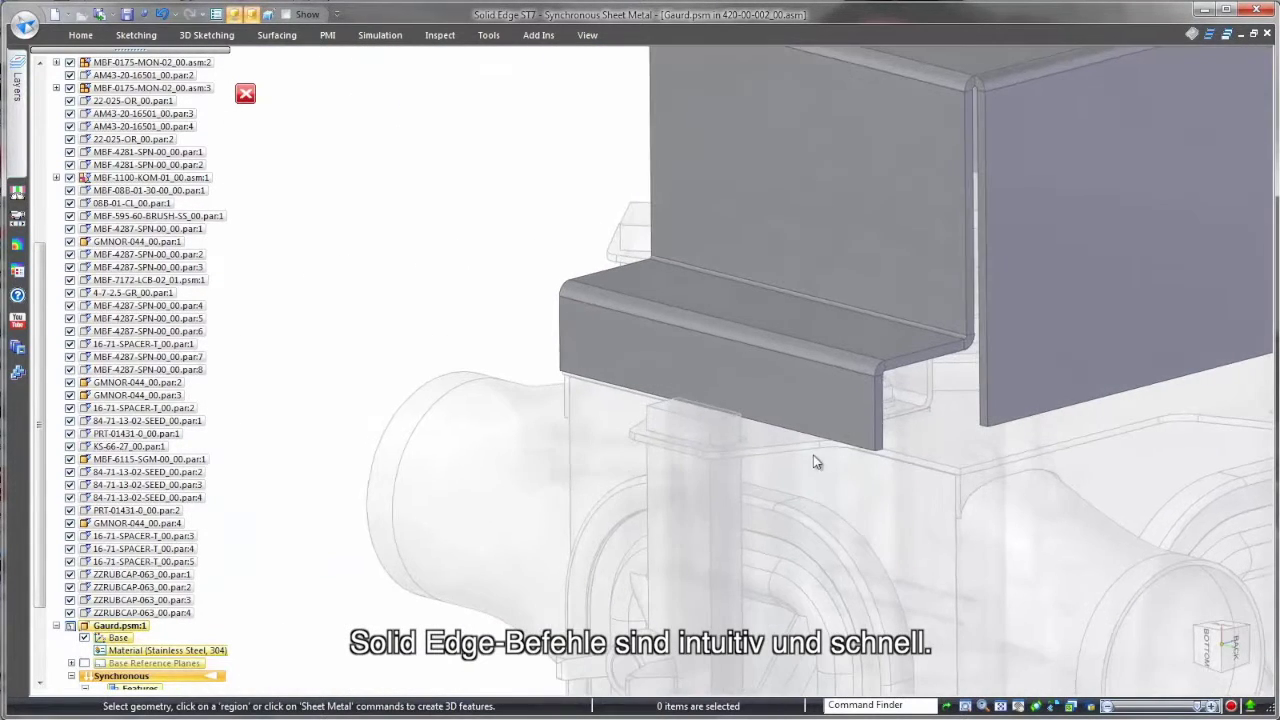
# Add a 90° partial flange on the lower edge of the jogged front wall
pyautogui.click(830, 446)
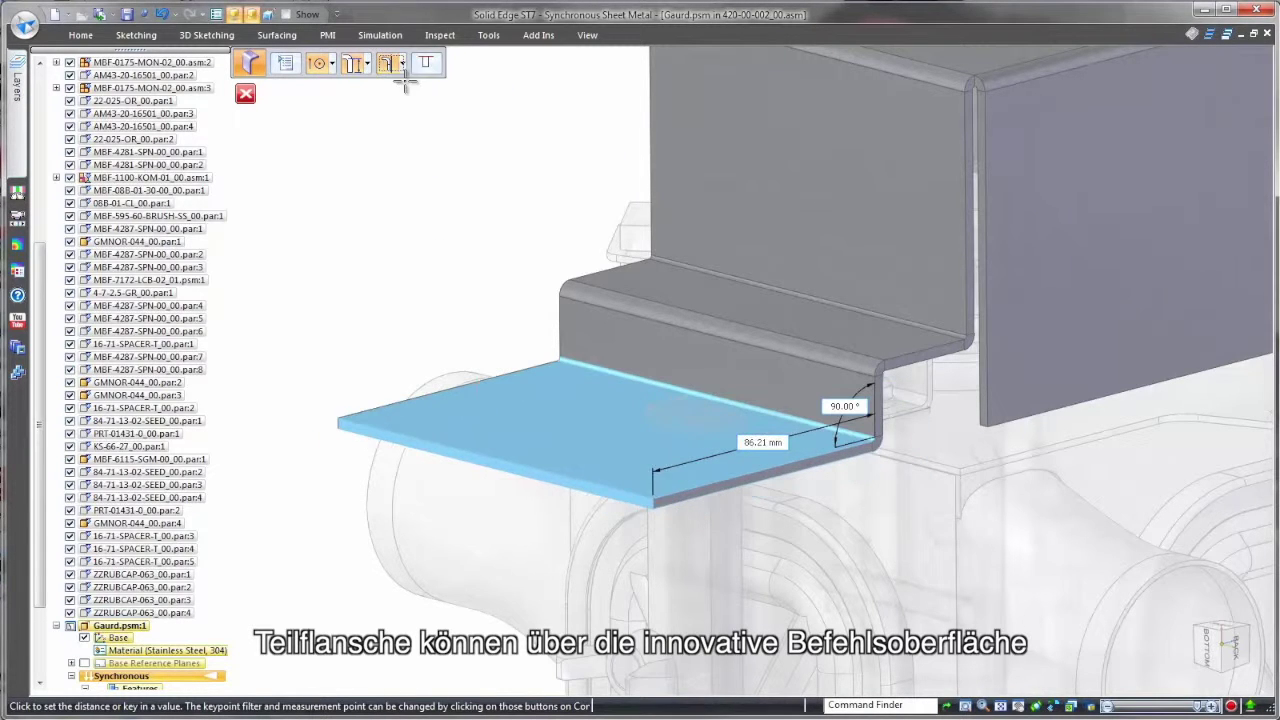
pyautogui.click(425, 63)
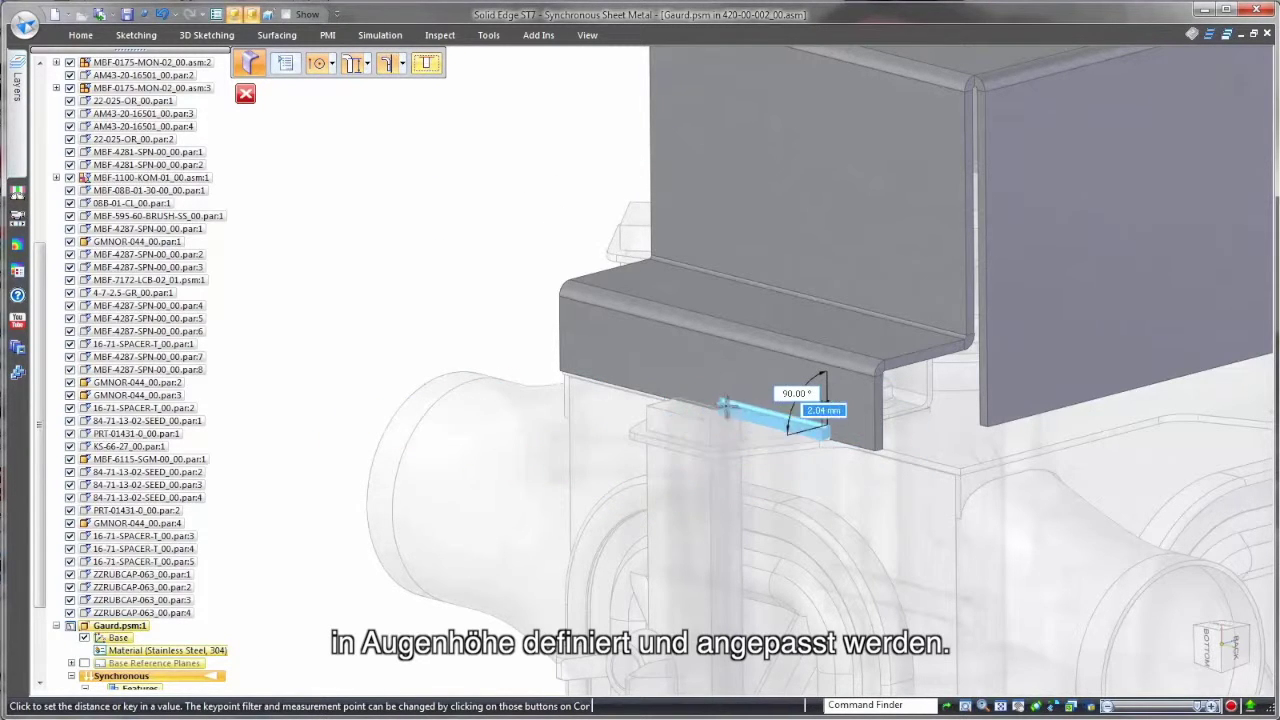
pyautogui.click(740, 412)
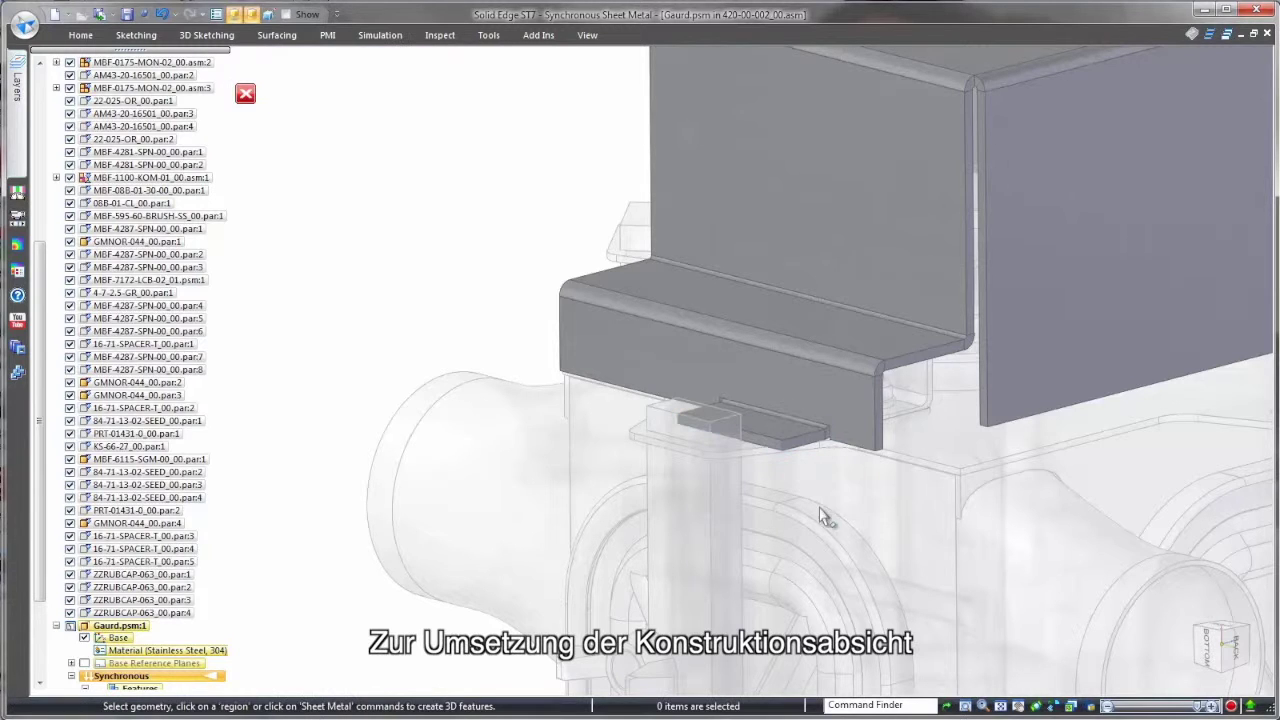
# Align the end faces of the small partial flange with the side faces of the adjacent component
pyautogui.moveTo(812, 489); pyautogui.dragTo(812, 425, button='right')
pyautogui.click(621, 471)
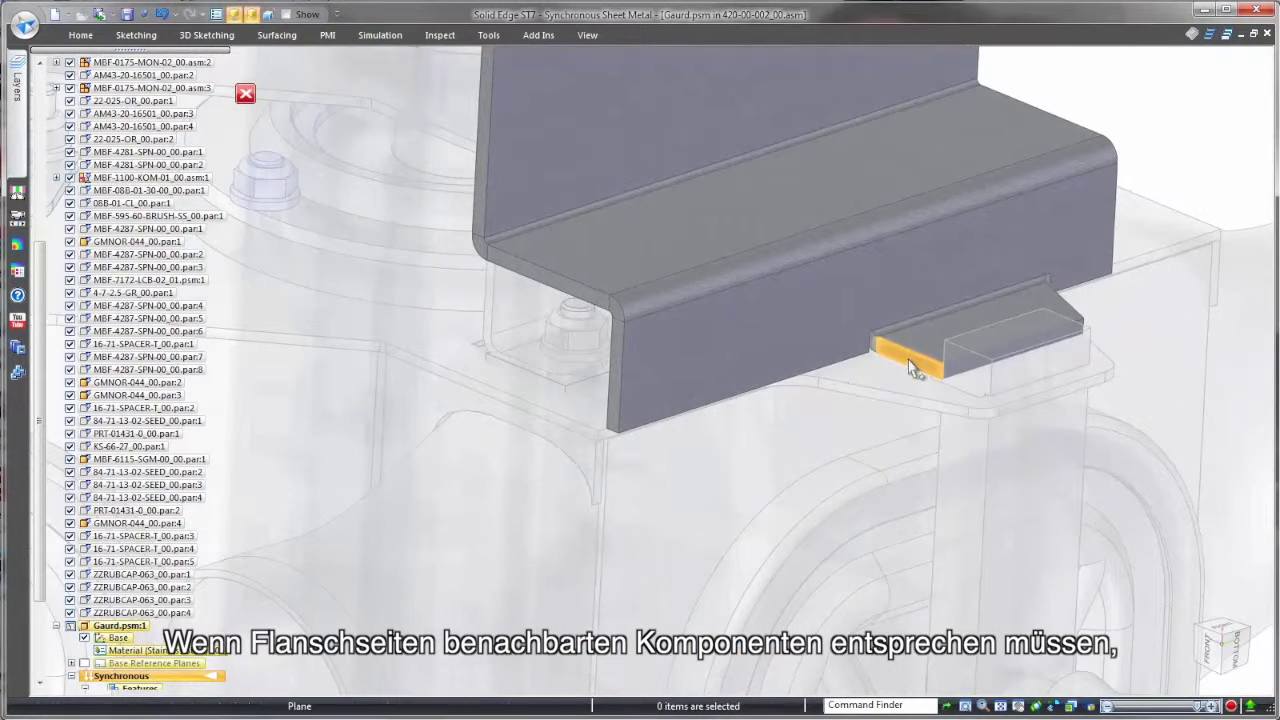
pyautogui.click(910, 368)
pyautogui.moveTo(802, 459); pyautogui.dragTo(859, 396, button='right')
pyautogui.click(858, 393)
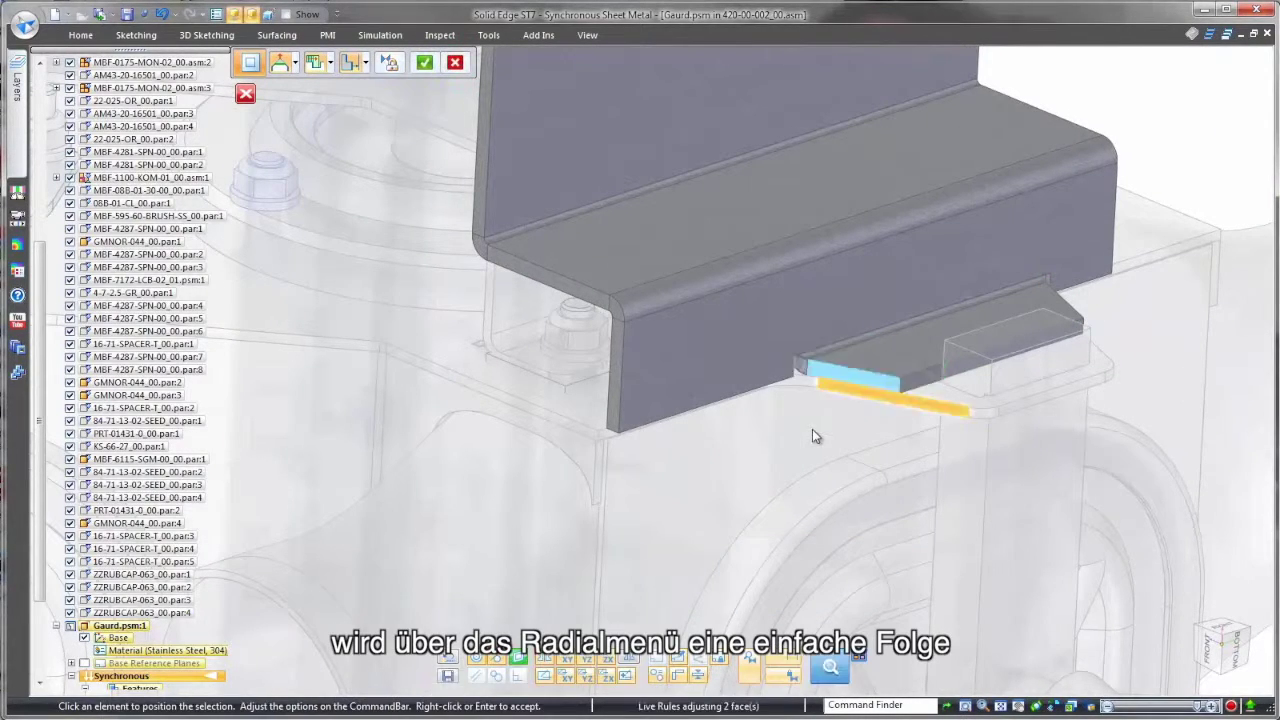
pyautogui.rightClick(494, 494)
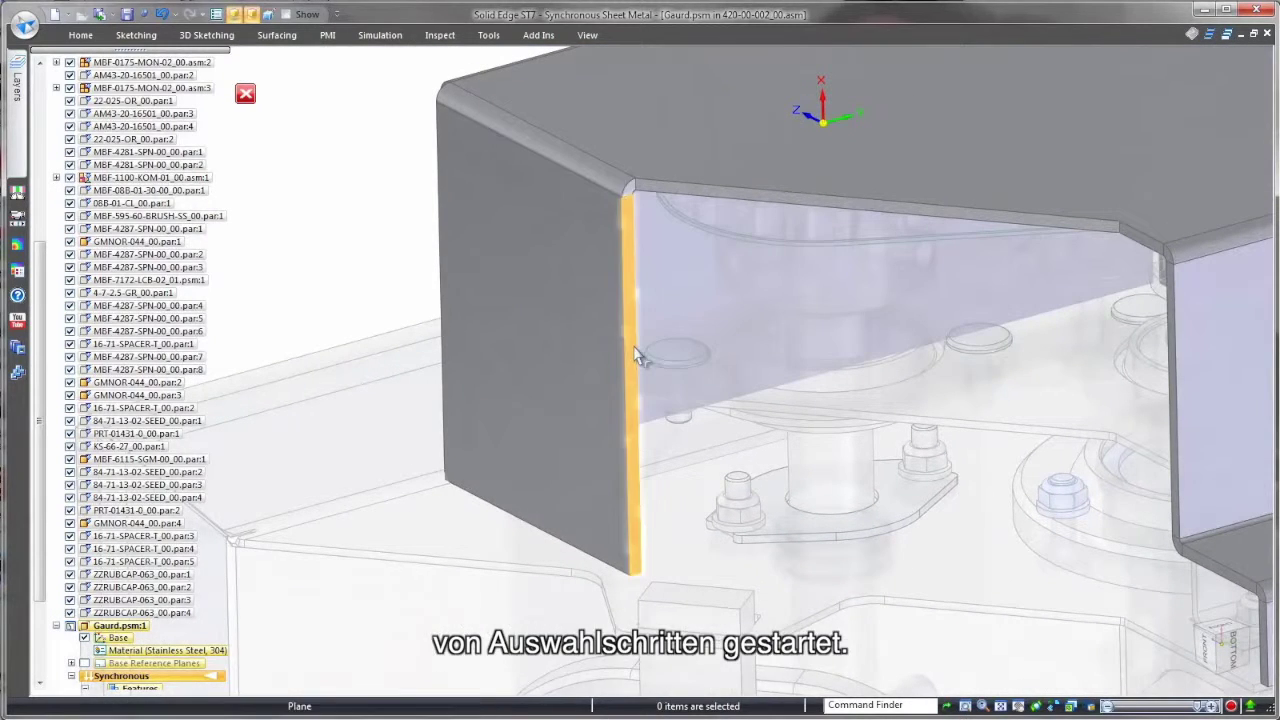
# Add a 160° flange with a changed material side along the vertical edge of the wall beside the open sloping side
pyautogui.click(630, 352)
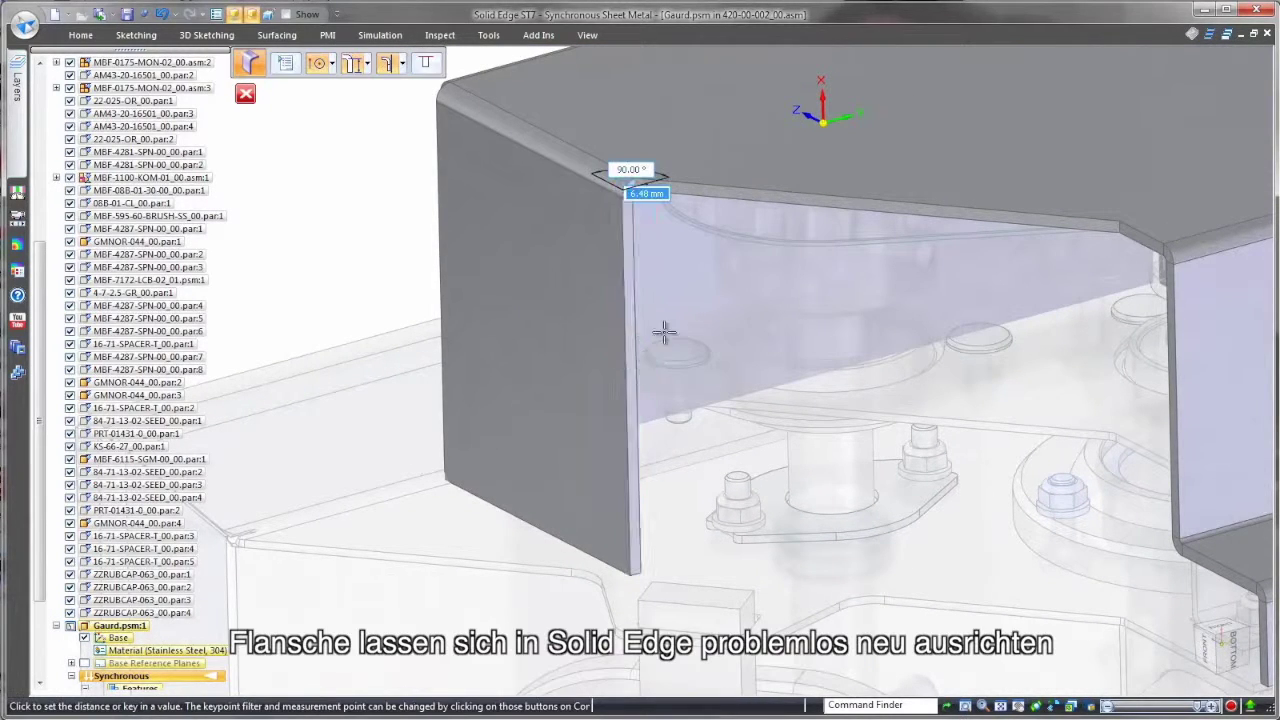
pyautogui.click(403, 64)
pyautogui.click(432, 121)
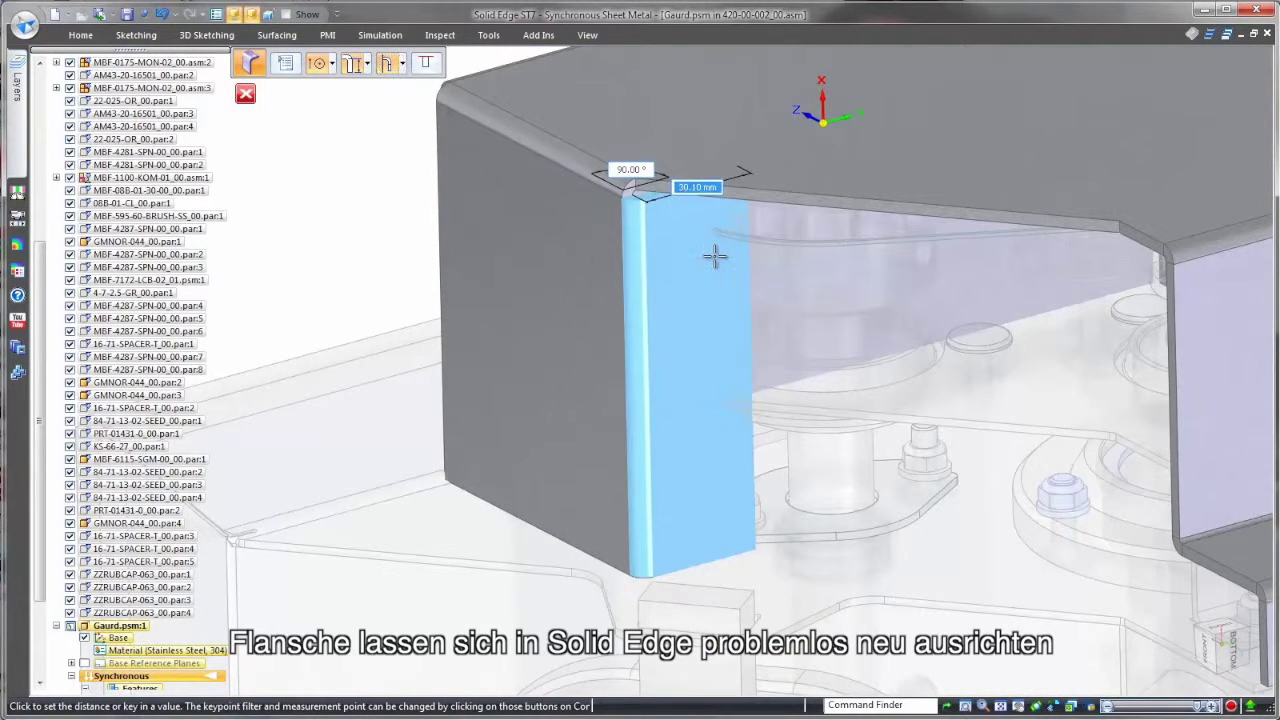
pyautogui.press('Tab')
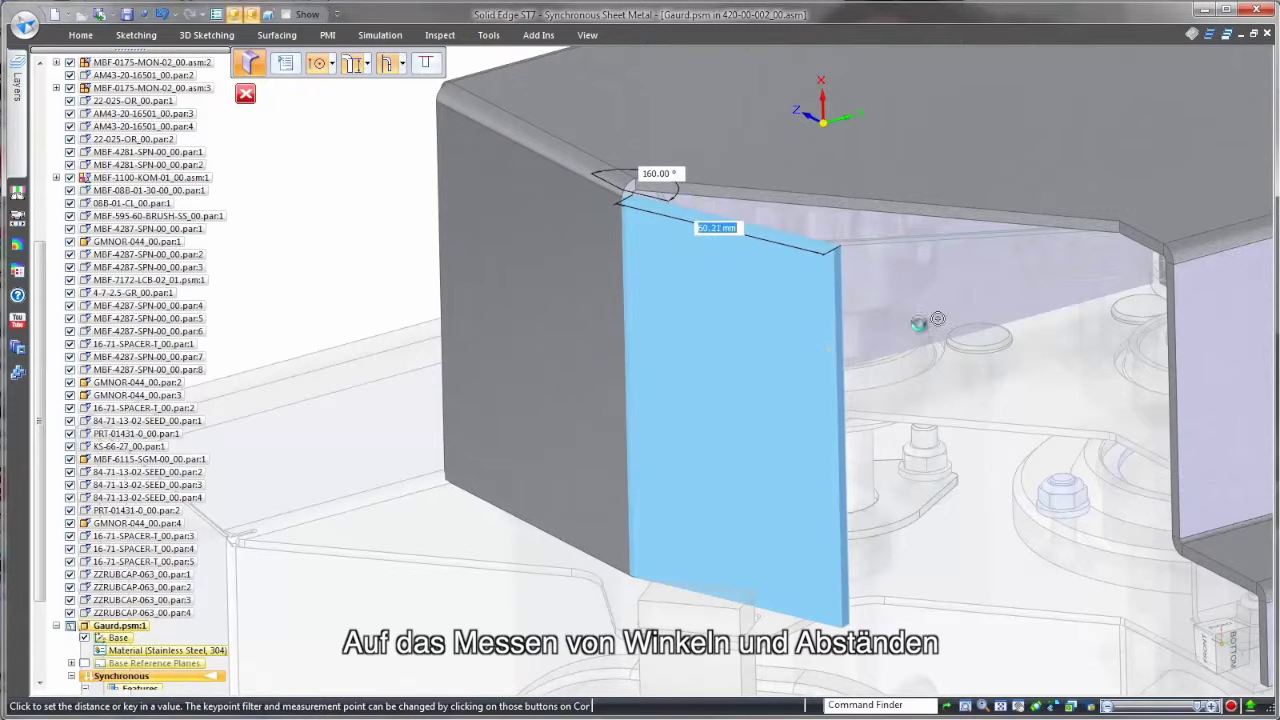
pyautogui.click(860, 305)
# Align the angled flange's face with the top plate's sloping edge and extend the flange to that edge's far corner
pyautogui.rightClick(790, 240)
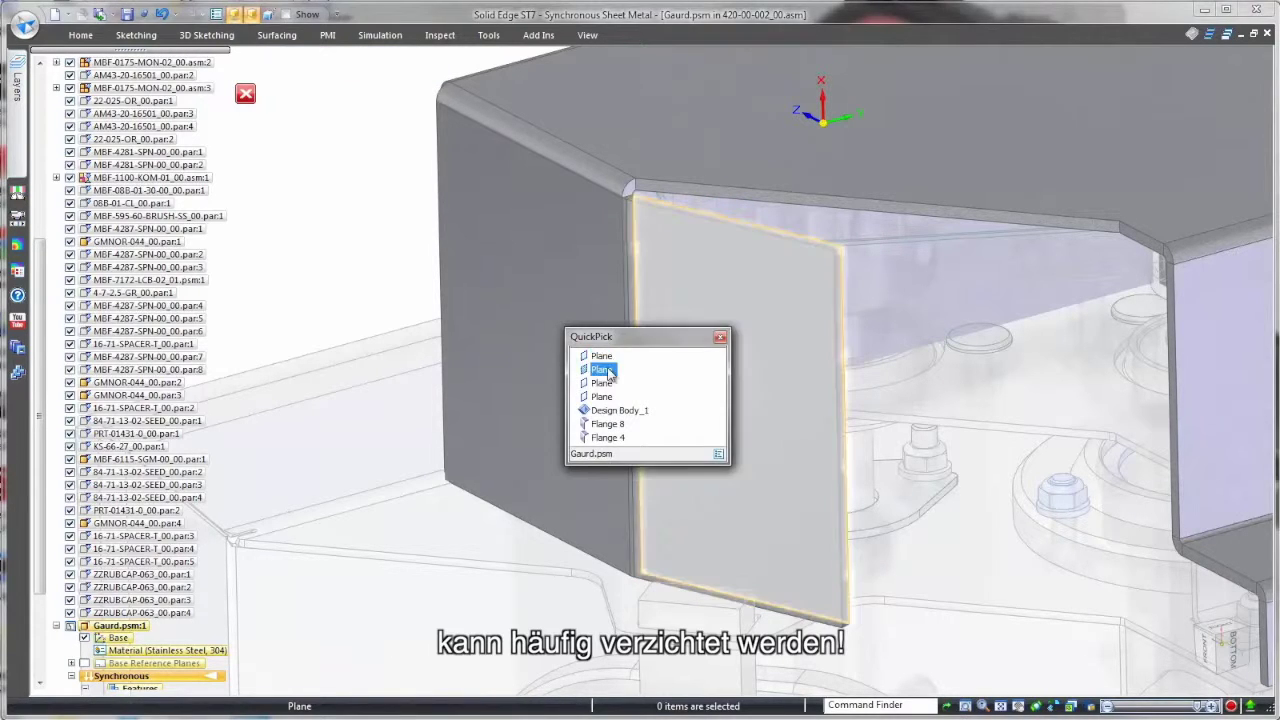
pyautogui.click(605, 372)
pyautogui.rightClick(382, 408)
pyautogui.click(383, 374)
pyautogui.click(932, 217)
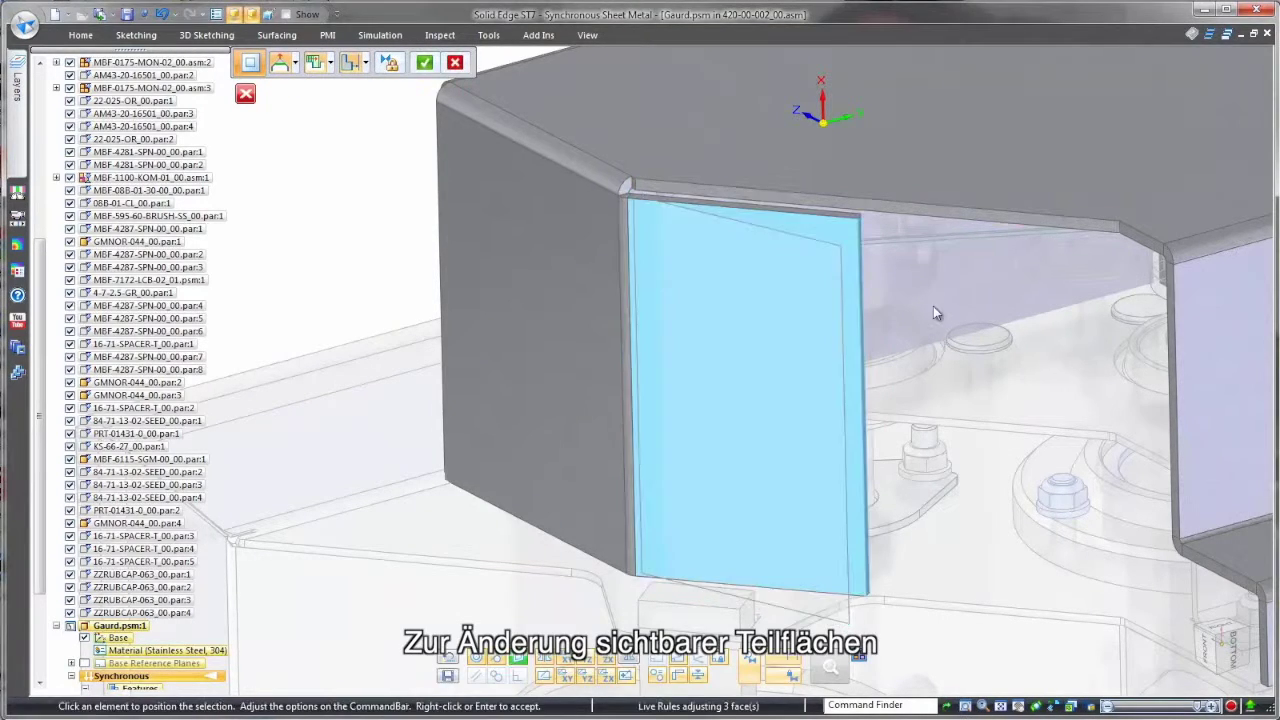
pyautogui.rightClick(933, 306)
pyautogui.press('Escape')
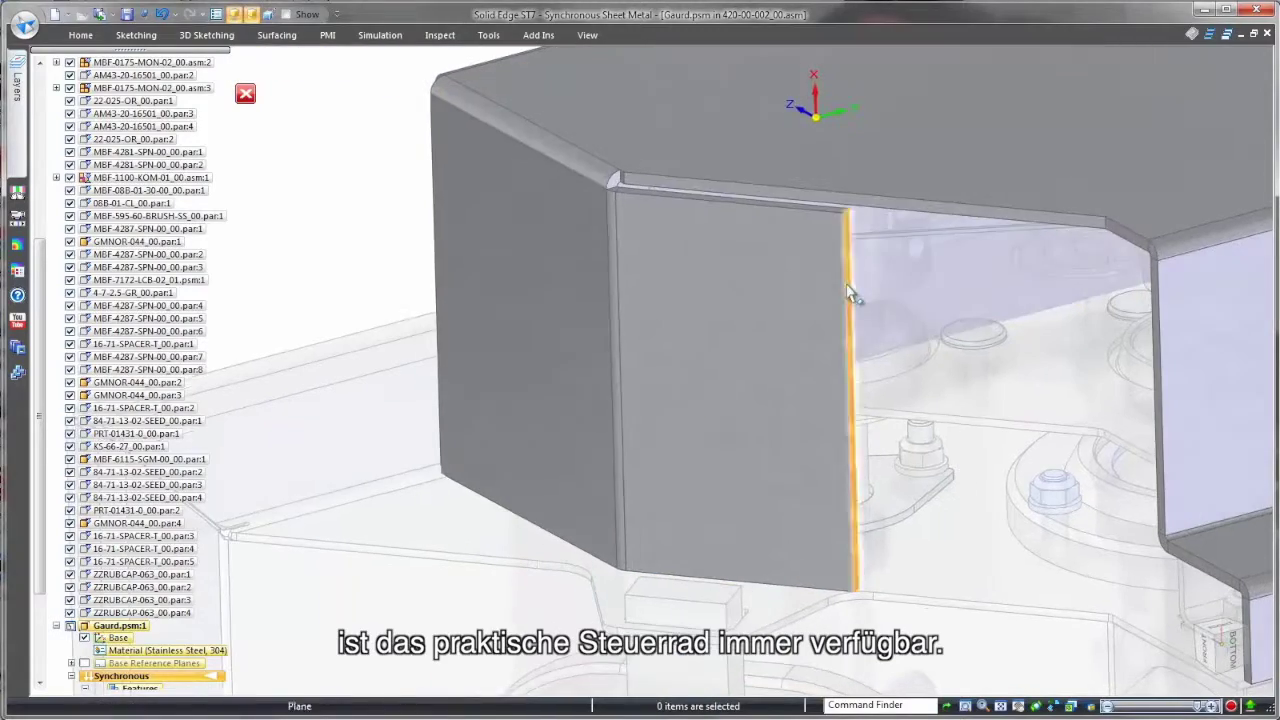
pyautogui.click(848, 292)
pyautogui.moveTo(857, 286); pyautogui.dragTo(1110, 228)
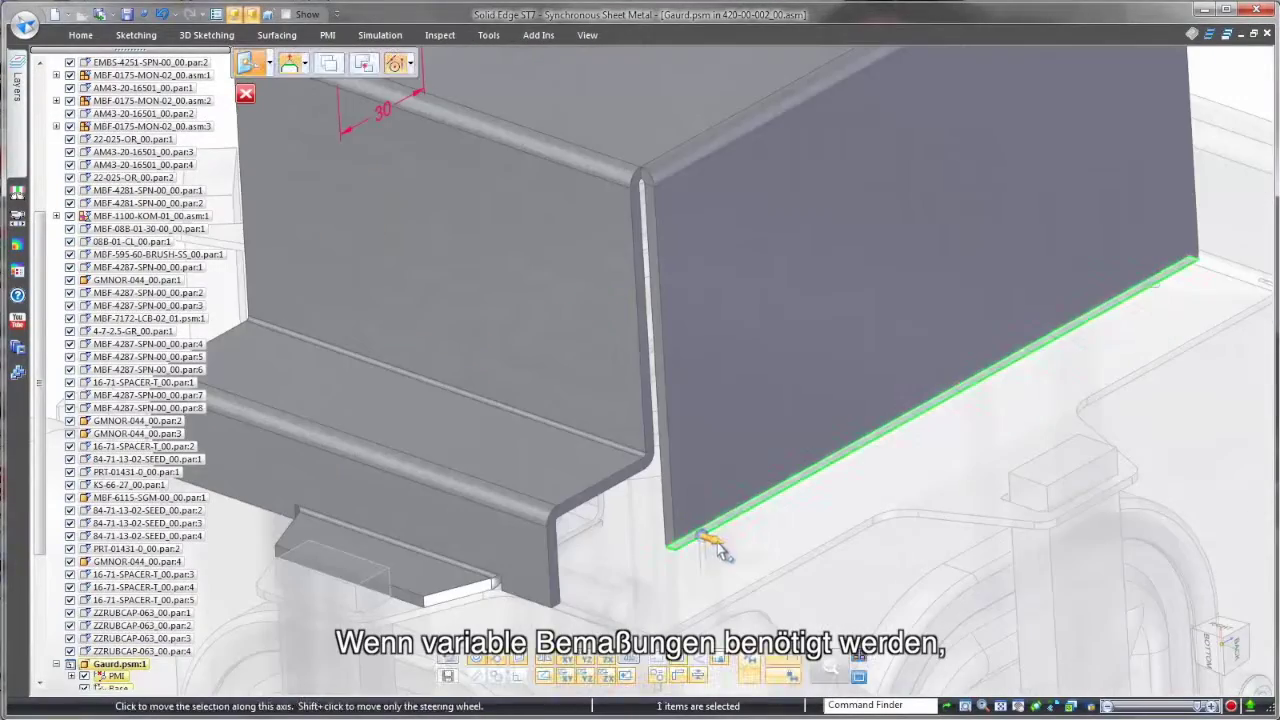
# Add a 90° flange along the side wall's lower edge and set its width to 15 mm with a driving dimension
pyautogui.click(718, 545)
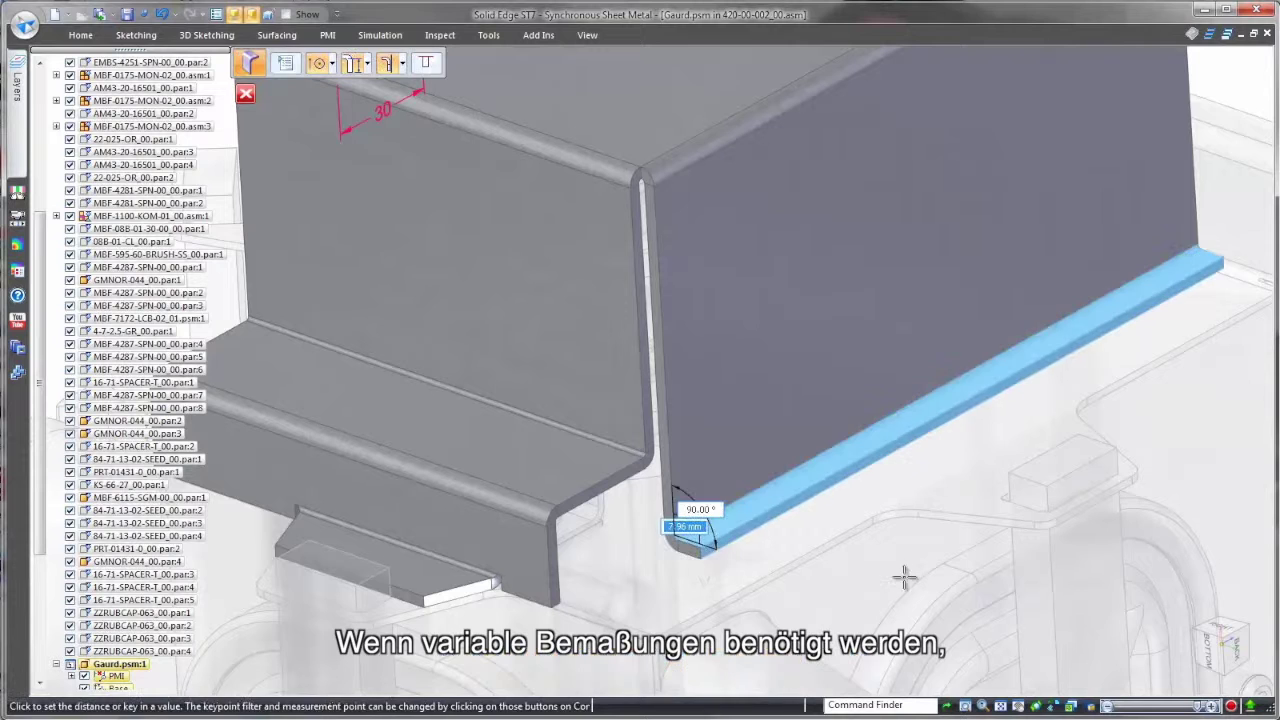
pyautogui.click(907, 582)
pyautogui.moveTo(841, 597); pyautogui.dragTo(804, 602, button='right')
pyautogui.click(804, 602)
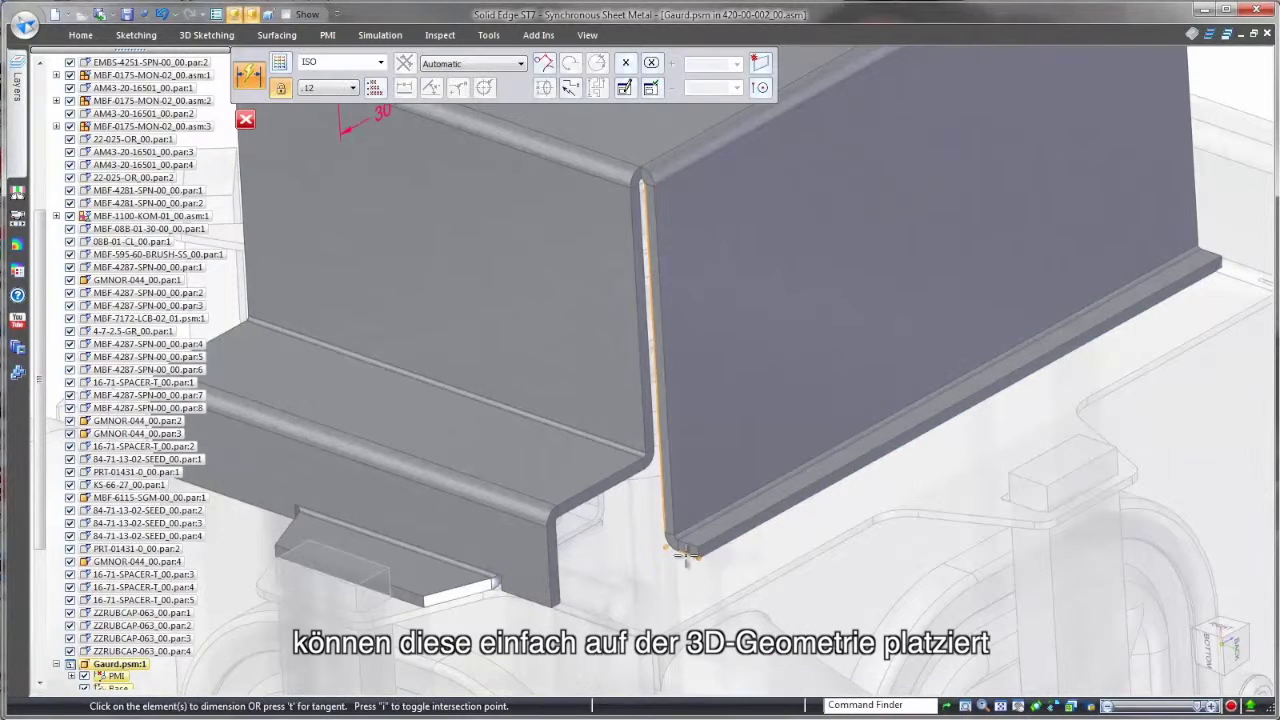
pyautogui.click(679, 578)
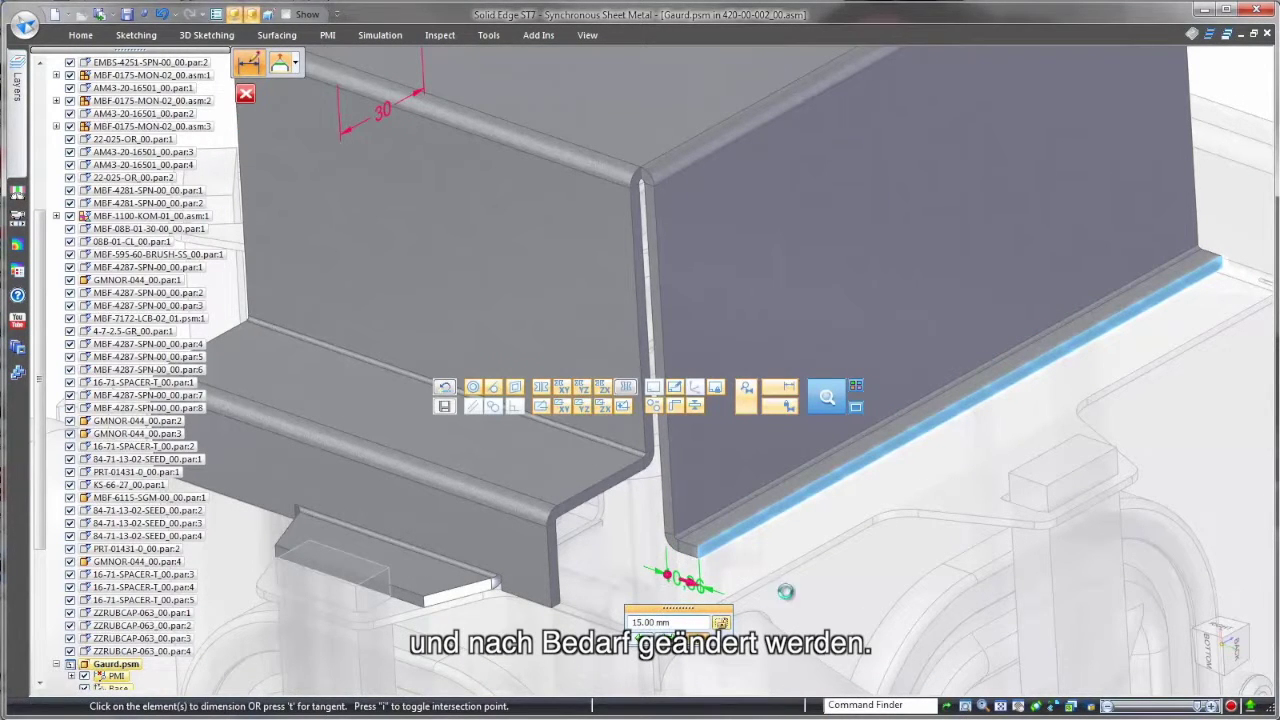
pyautogui.press('Return')
pyautogui.press('Escape')
# Select the flanged side wall's face with two neighbouring faces and move them using the steering wheel placed at the upper bend
pyautogui.click(725, 445)
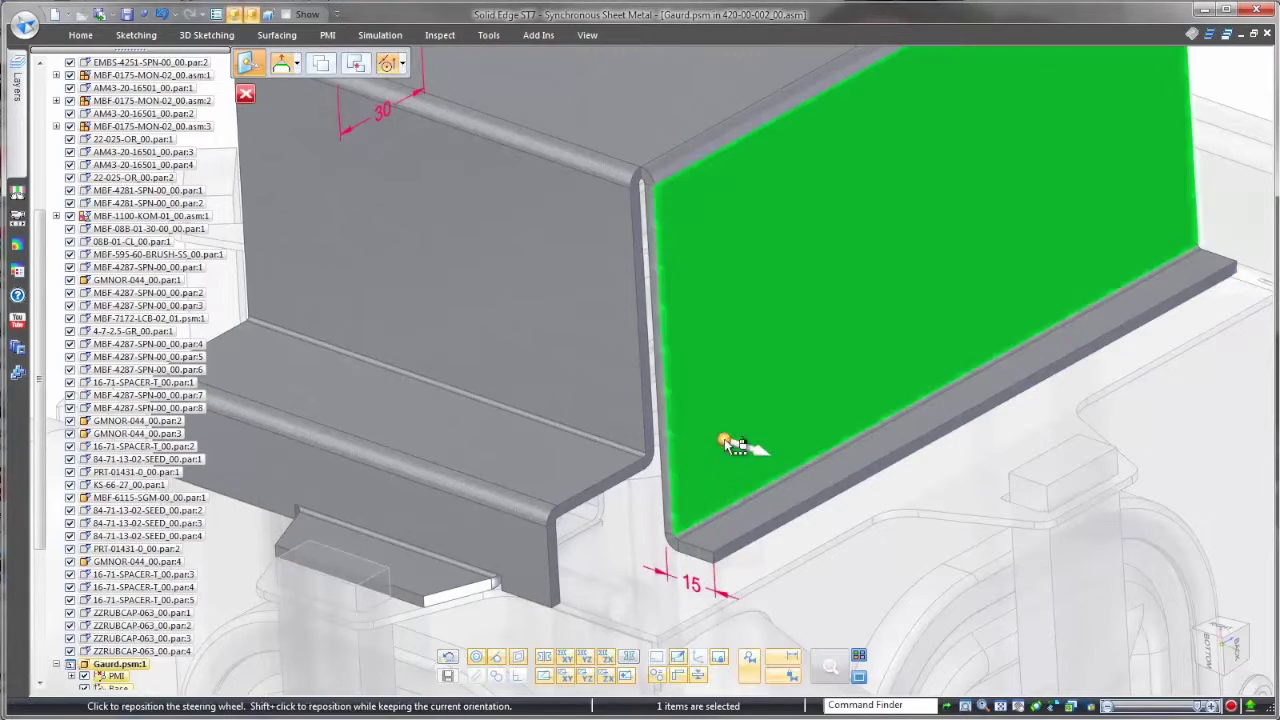
pyautogui.moveTo(812, 396); pyautogui.dragTo(829, 514, button='middle')
pyautogui.click(829, 514)
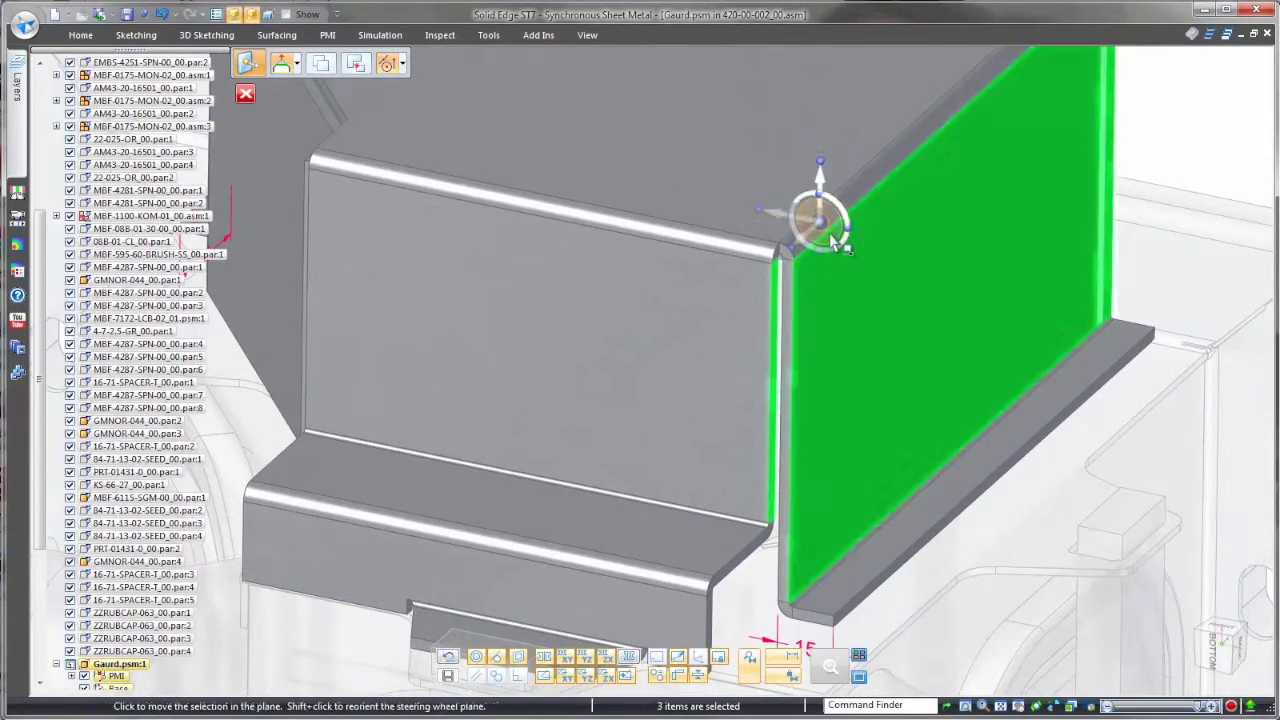
pyautogui.click(820, 220)
pyautogui.click(868, 163)
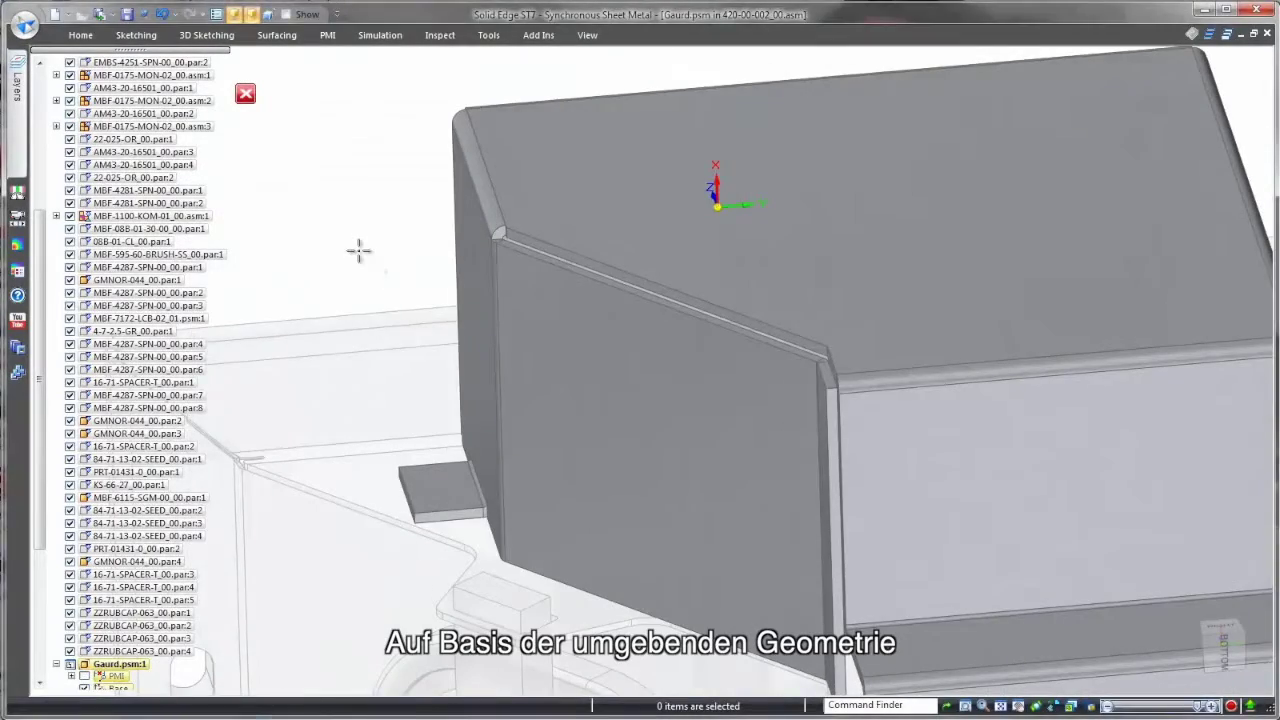
# Sketch a straight line on the guard's top plate, ending at the centre of the chain sprocket below it
pyautogui.rightClick(357, 251)
pyautogui.click(397, 250)
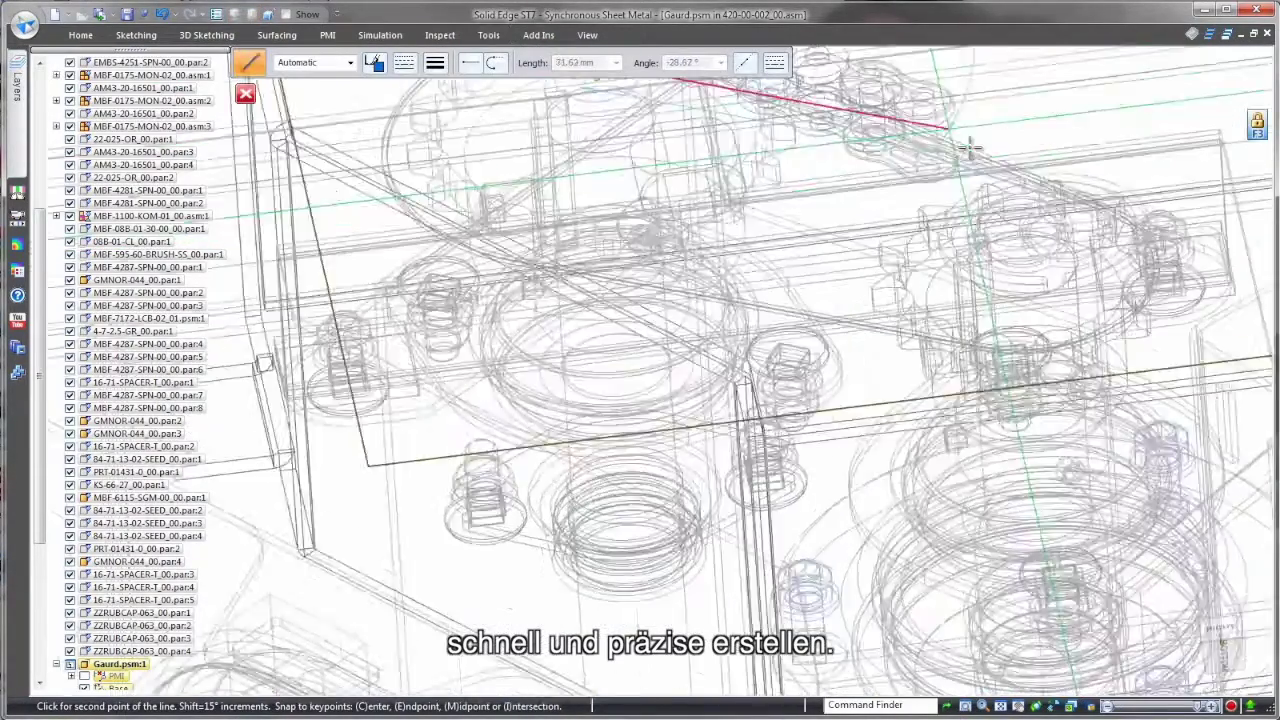
pyautogui.scroll(3, 970, 148)
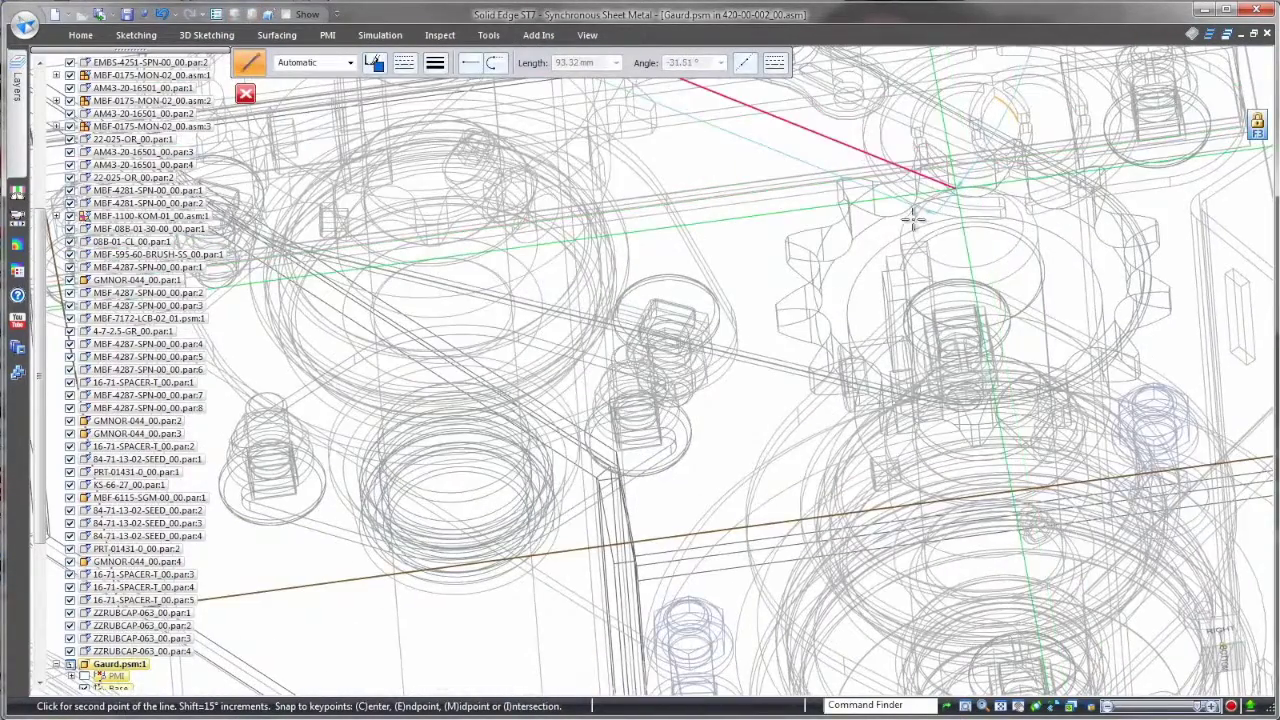
pyautogui.click(966, 213)
pyautogui.press('Escape')
pyautogui.click(1194, 706)
pyautogui.scroll(-3, 990, 555)
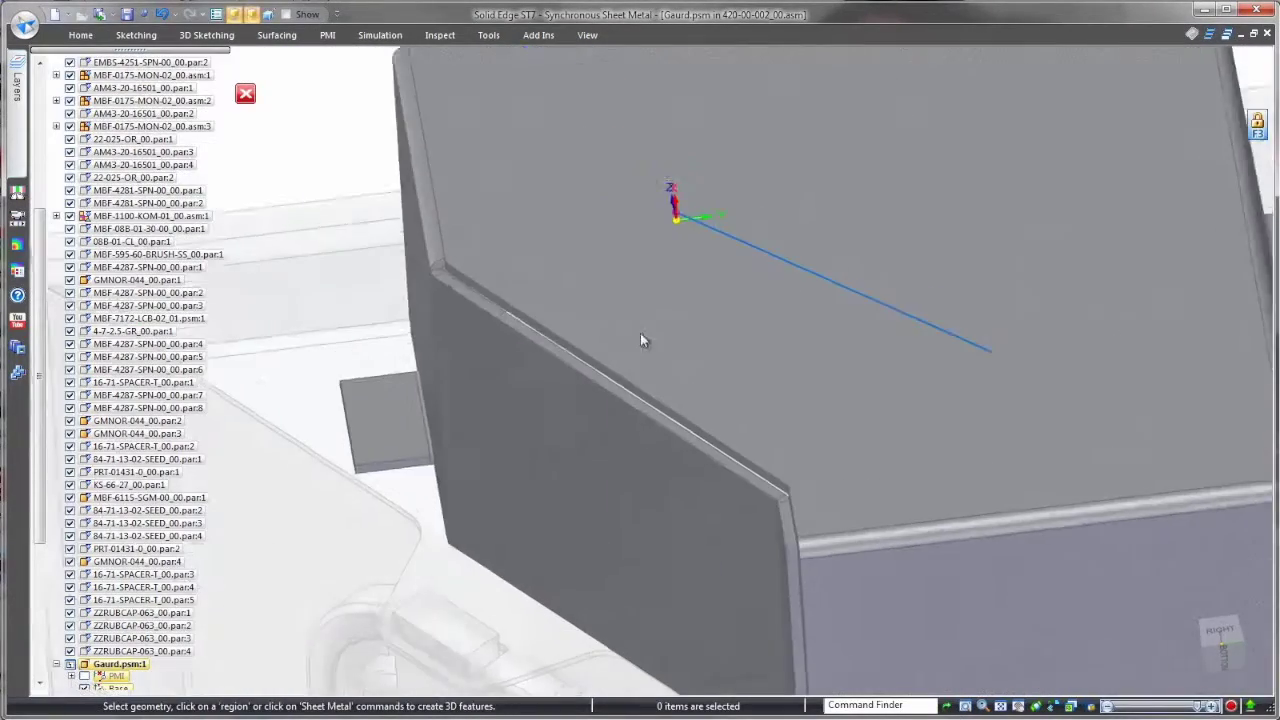
# Offset the line symmetrically to form a closed, round-ended slot outline on the top plate
pyautogui.click(82, 36)
pyautogui.click(282, 60)
pyautogui.click(330, 93)
pyautogui.click(847, 322)
pyautogui.click(925, 324)
pyautogui.press('Escape')
# Add a dimple to the guard's top plate from the region inside the slot outline
pyautogui.moveTo(390, 144); pyautogui.dragTo(446, 176, button='right')
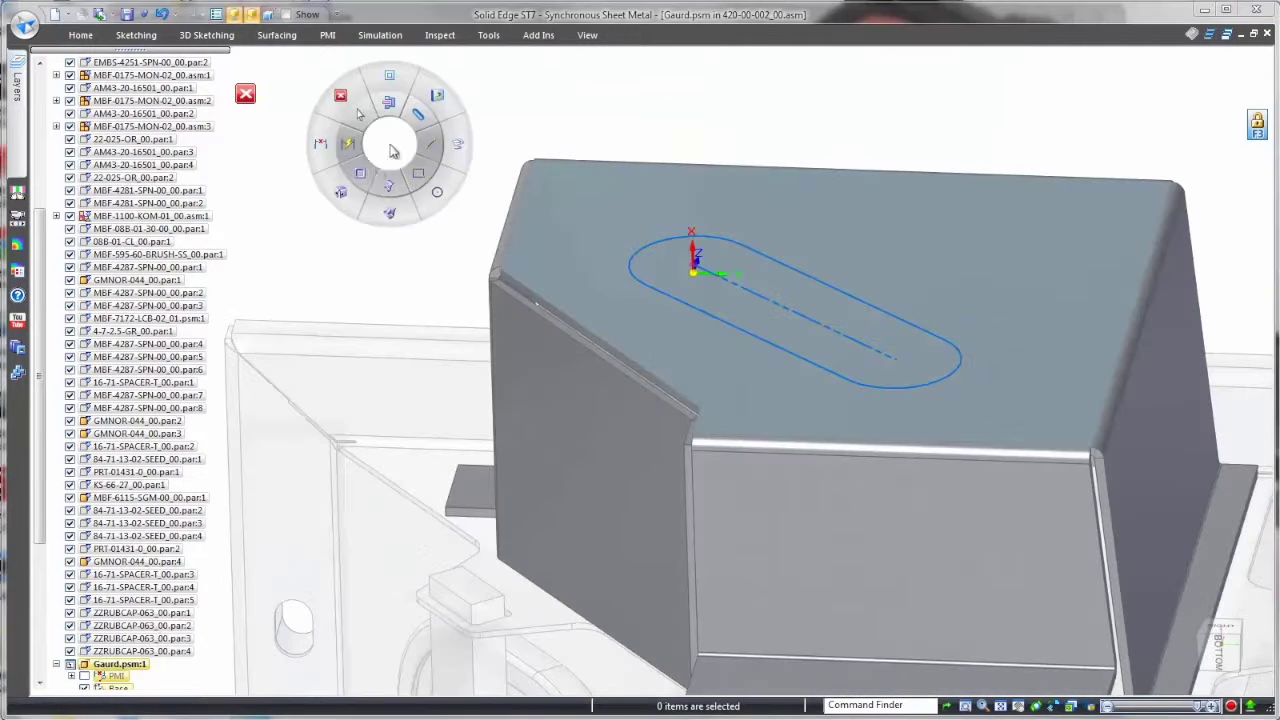
pyautogui.click(674, 276)
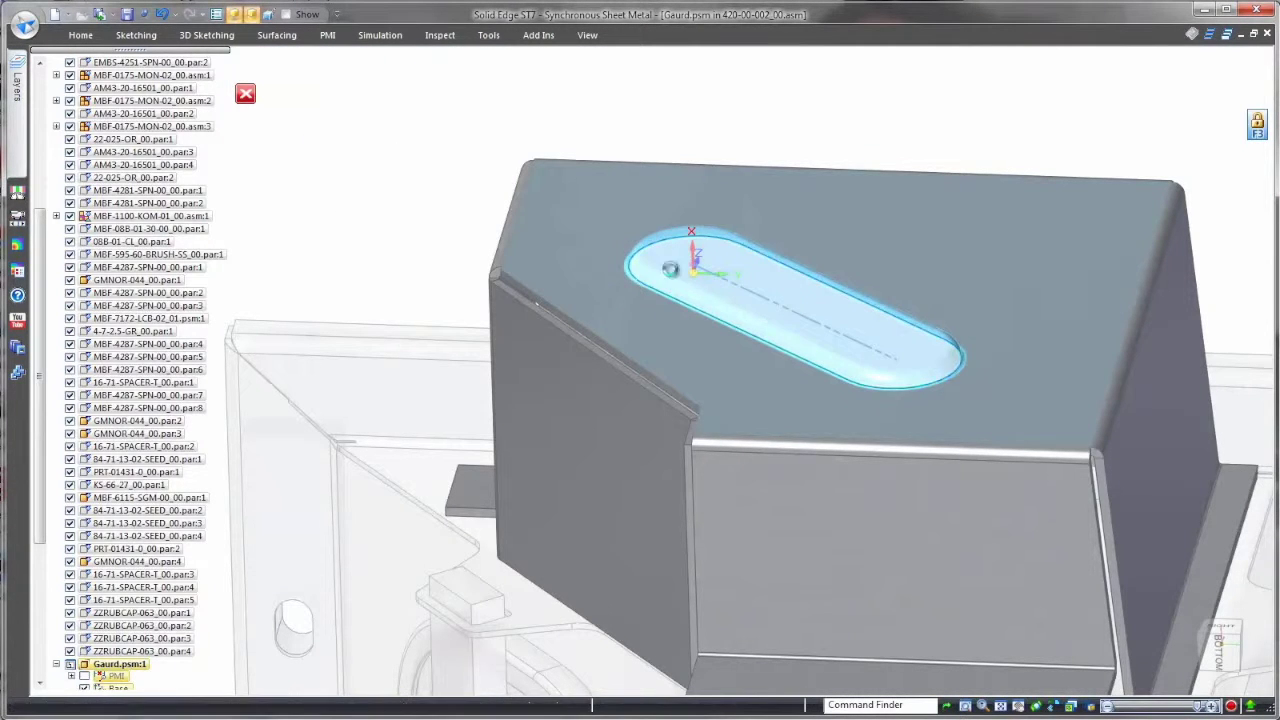
pyautogui.press('Escape')
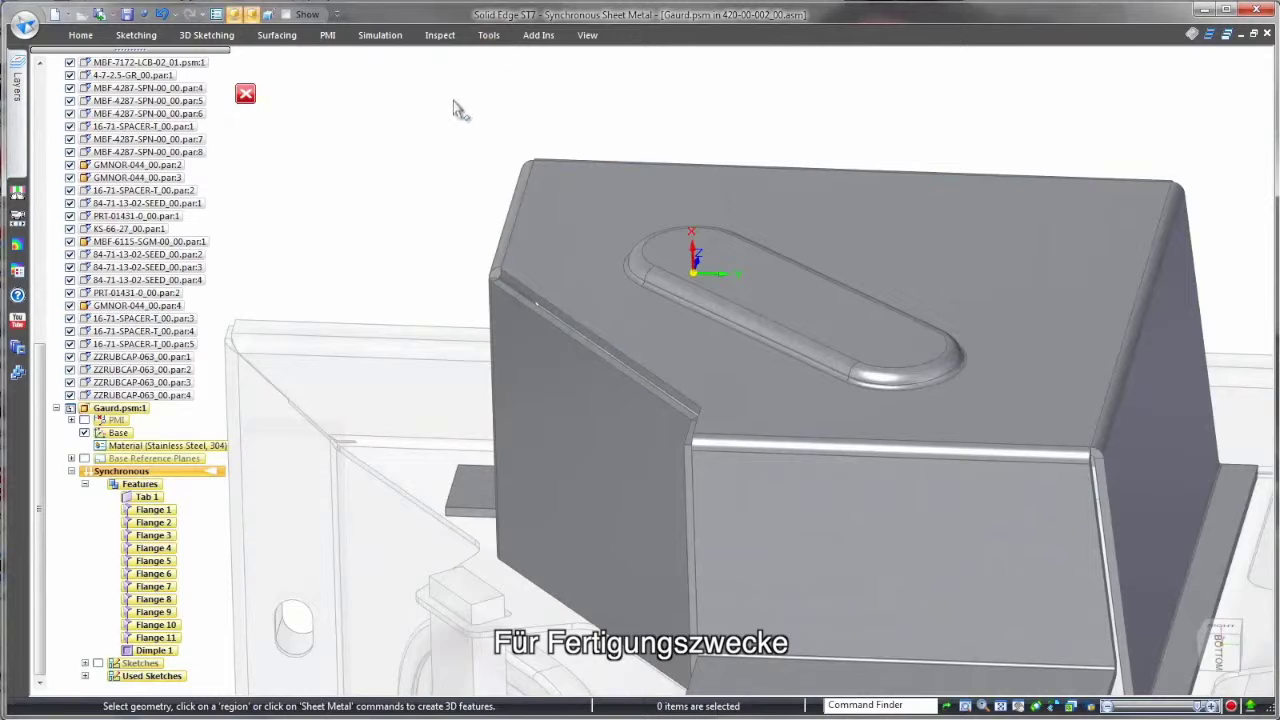
# Flatten the guard with its top plate oriented upward and place the flat pattern view on a drawing sheet at 1:2 scale
pyautogui.click(489, 36)
pyautogui.click(121, 60)
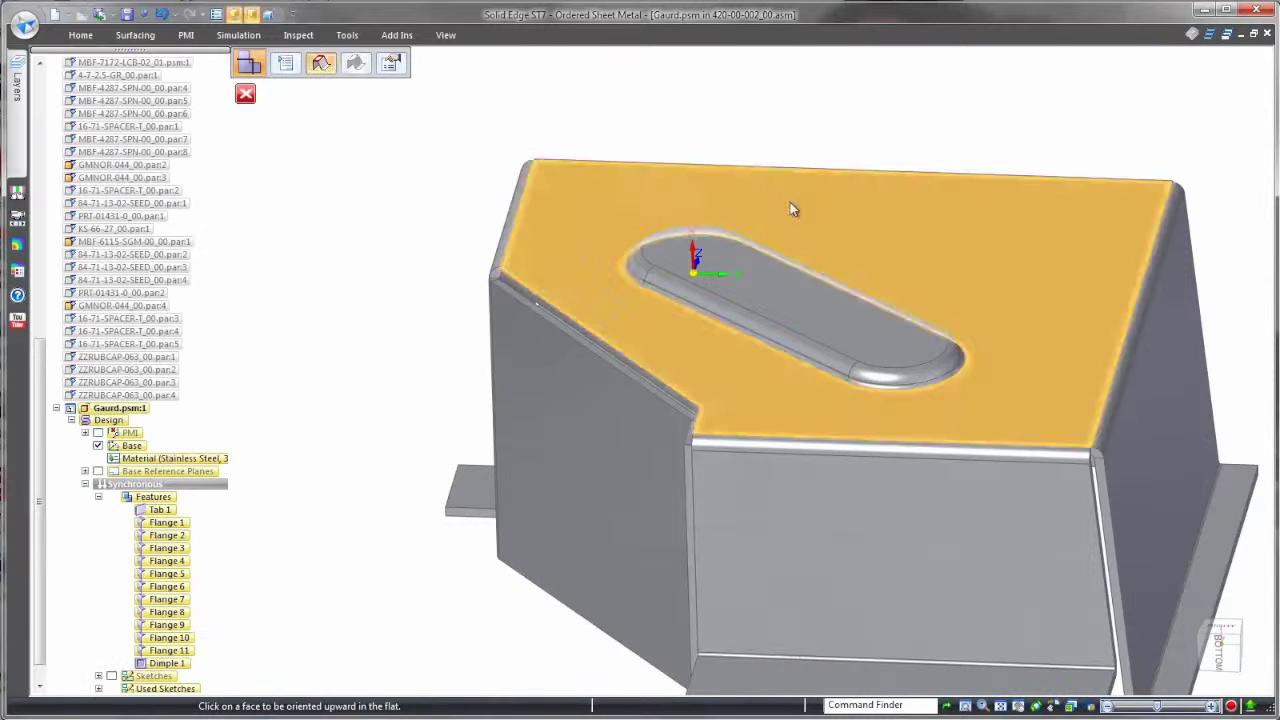
pyautogui.click(790, 203)
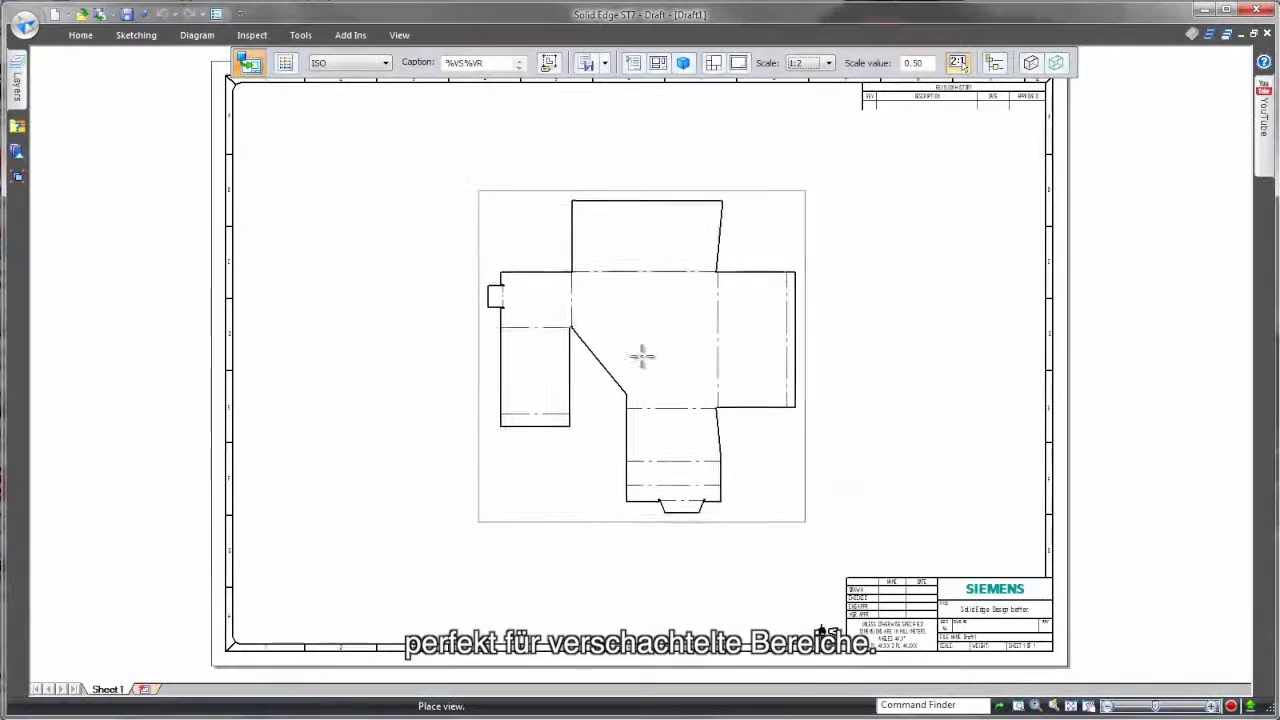
pyautogui.click(640, 354)
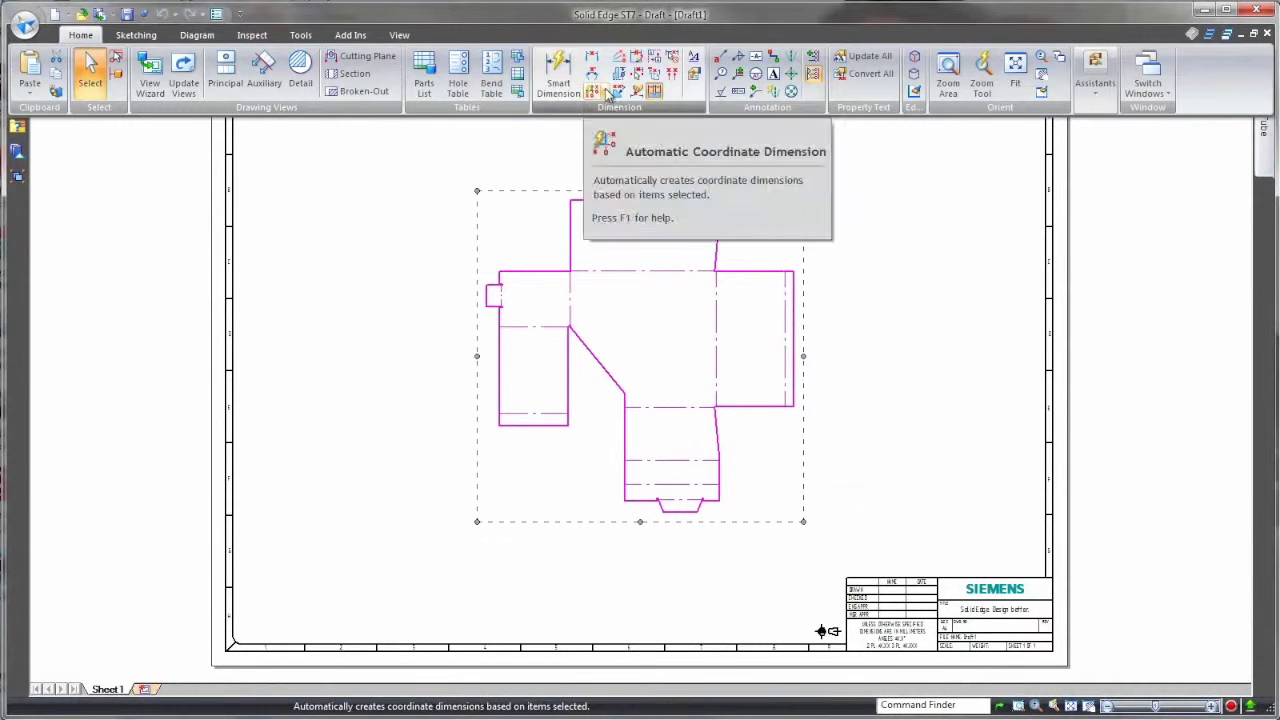
# Add horizontal coordinate dimensions below the flat pattern, with their origin at the lower flap's vertical edge away from the wide side flange
pyautogui.click(601, 91)
pyautogui.click(658, 128)
pyautogui.scroll(3, 647, 587)
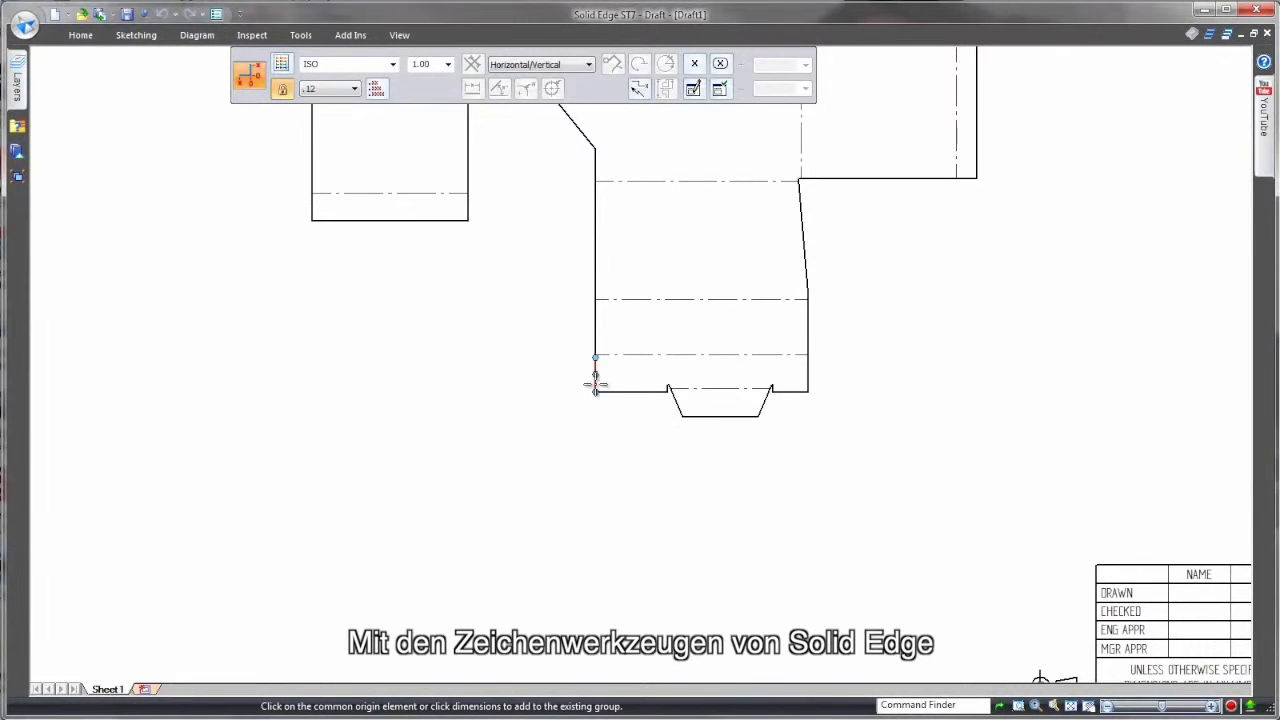
pyautogui.click(595, 383)
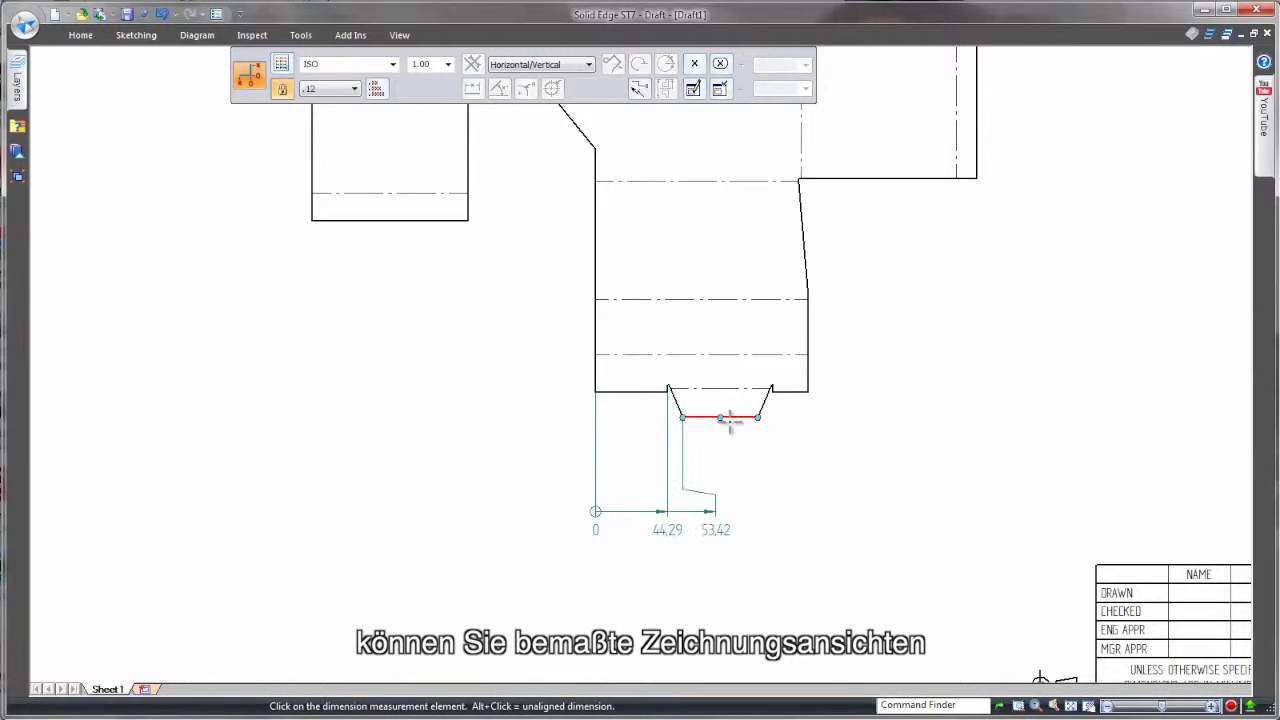
pyautogui.click(758, 417)
pyautogui.click(955, 170)
pyautogui.click(976, 176)
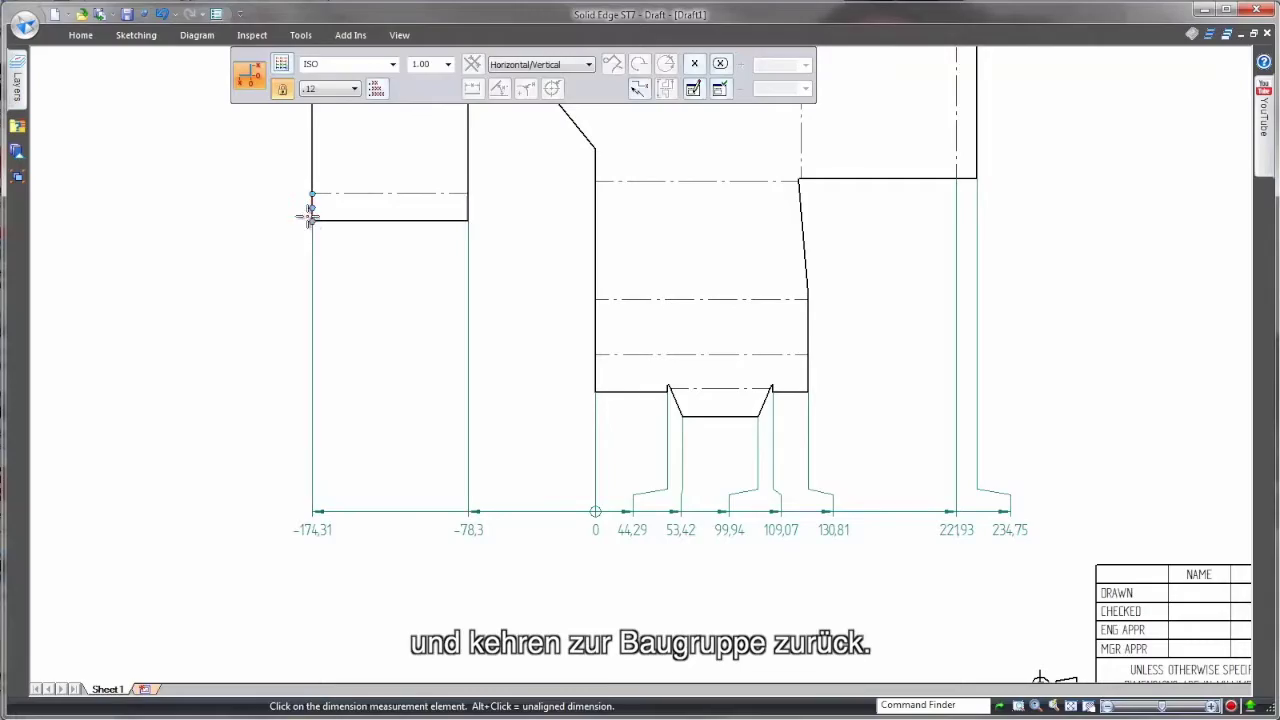
pyautogui.press('Escape')
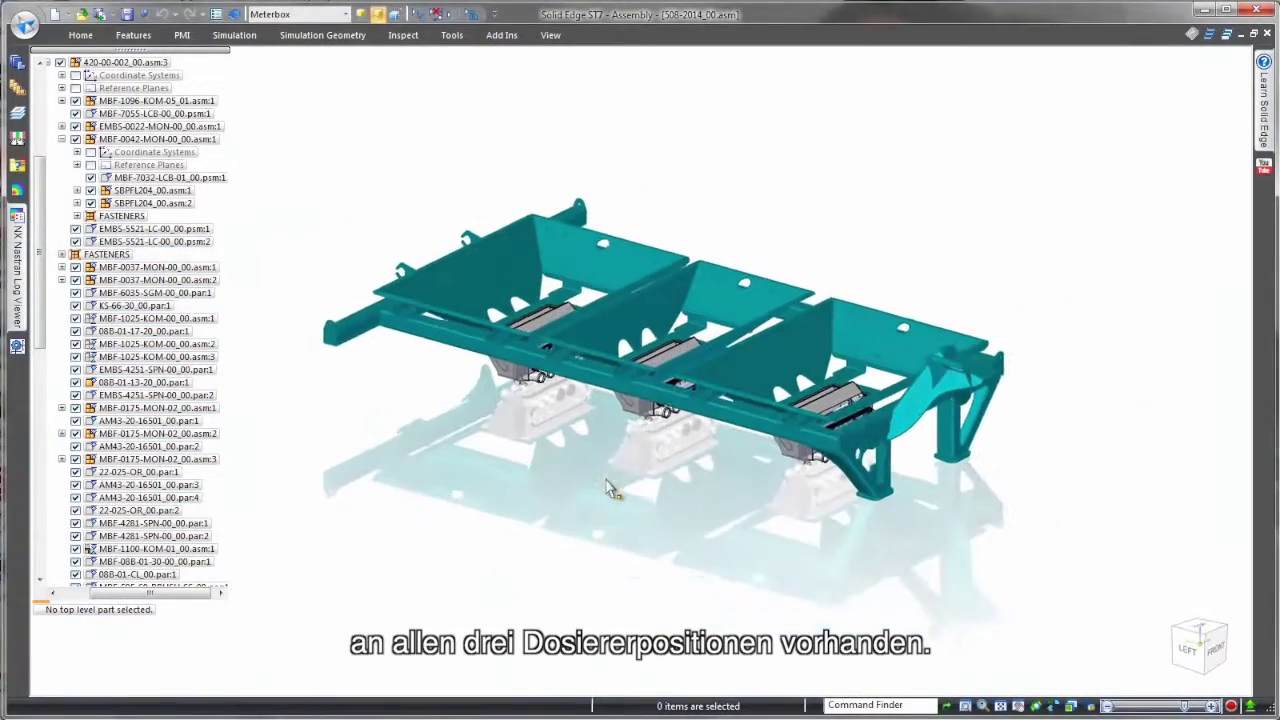
# Switch the machine assembly's display to the Hopper configuration
pyautogui.click(346, 14)
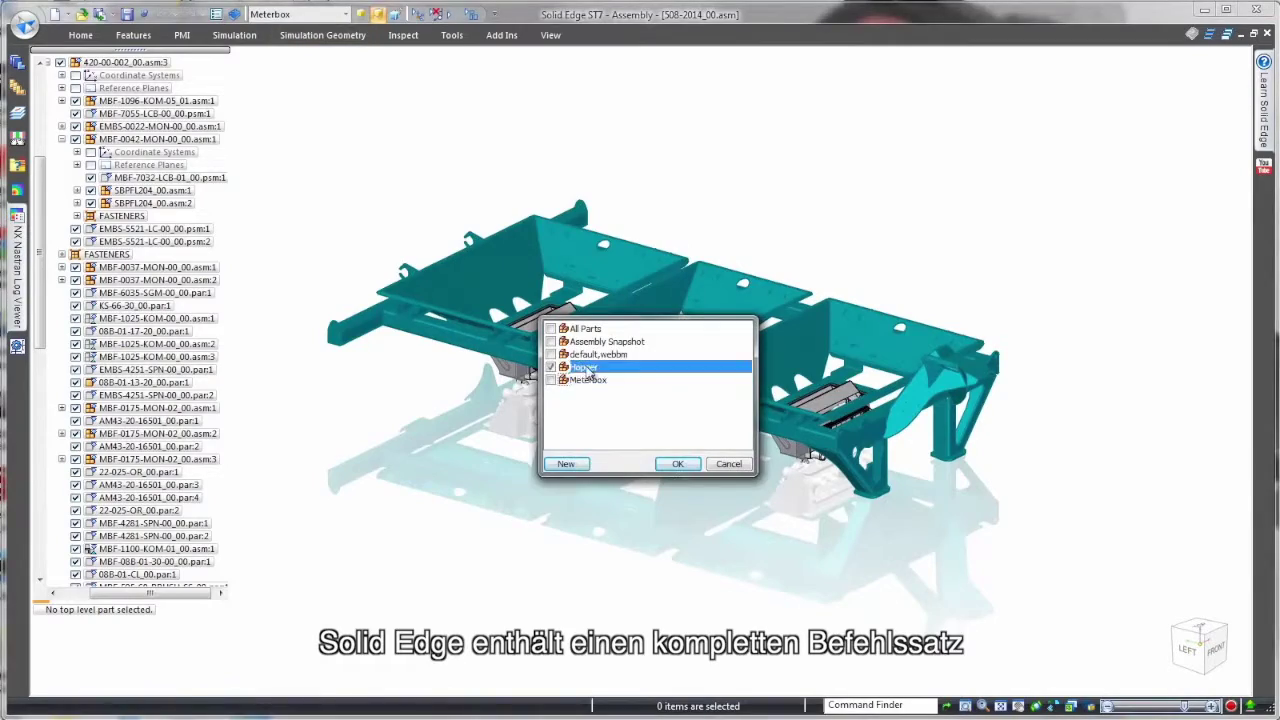
pyautogui.click(677, 464)
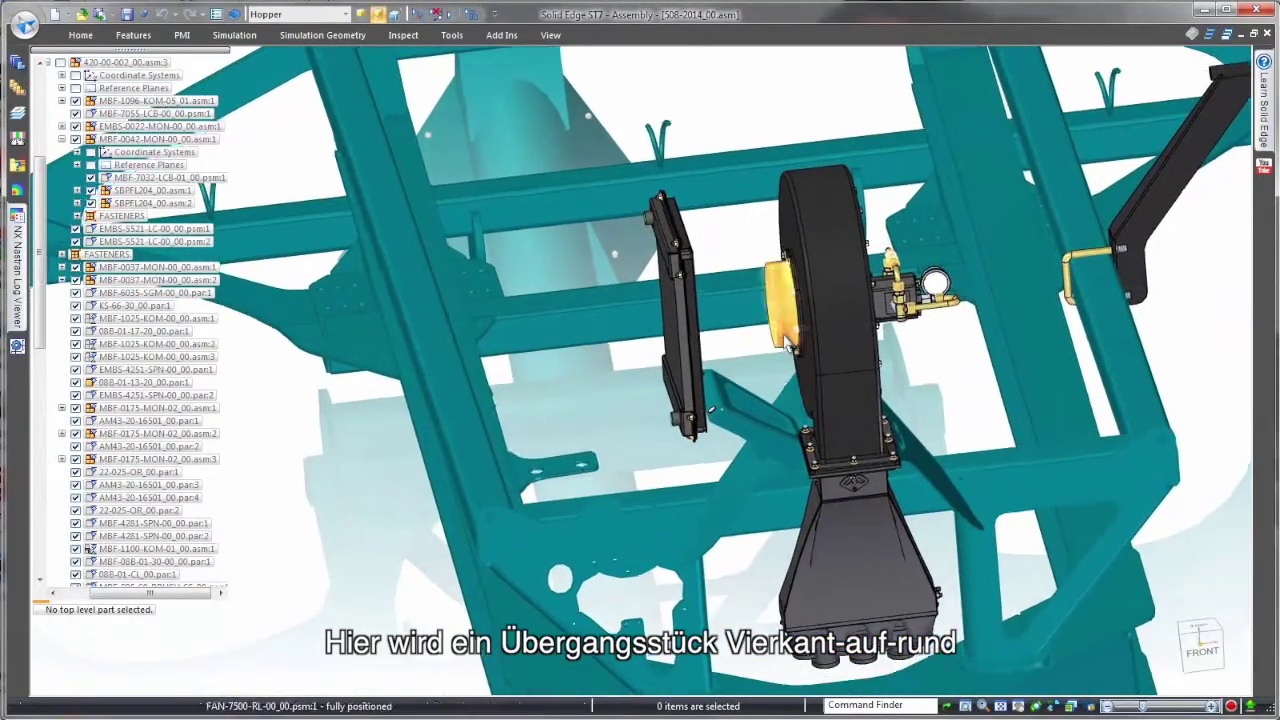
# Edit the fan subassembly FAN-1006-KOM-00_00.asm in place and open its Fan Blower Duct.psm part for editing
pyautogui.rightClick(800, 343)
pyautogui.click(697, 390)
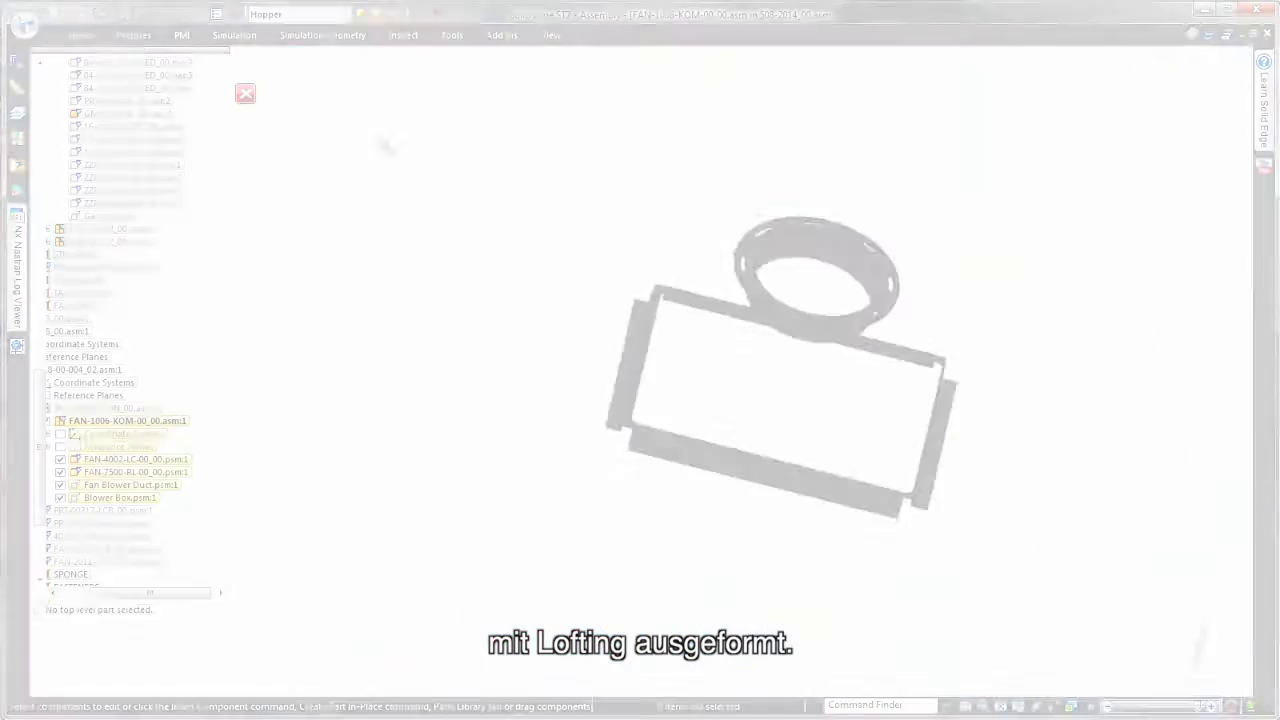
pyautogui.click(173, 486)
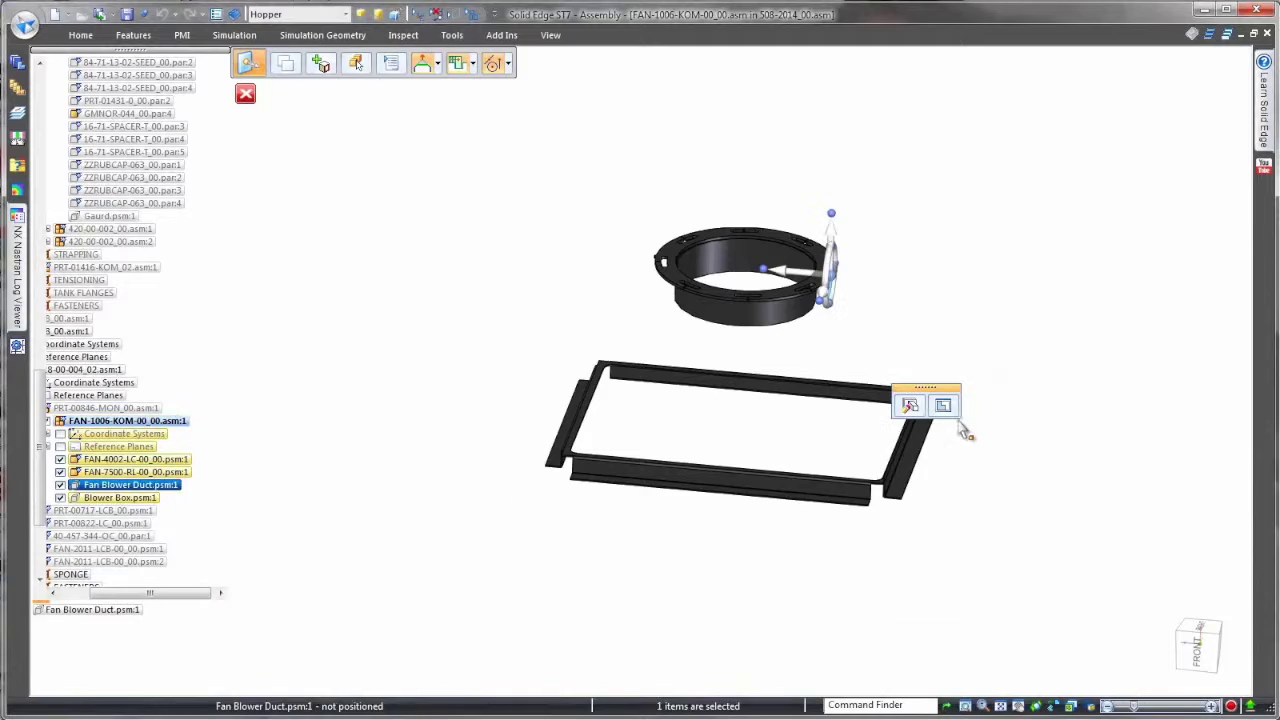
pyautogui.click(957, 416)
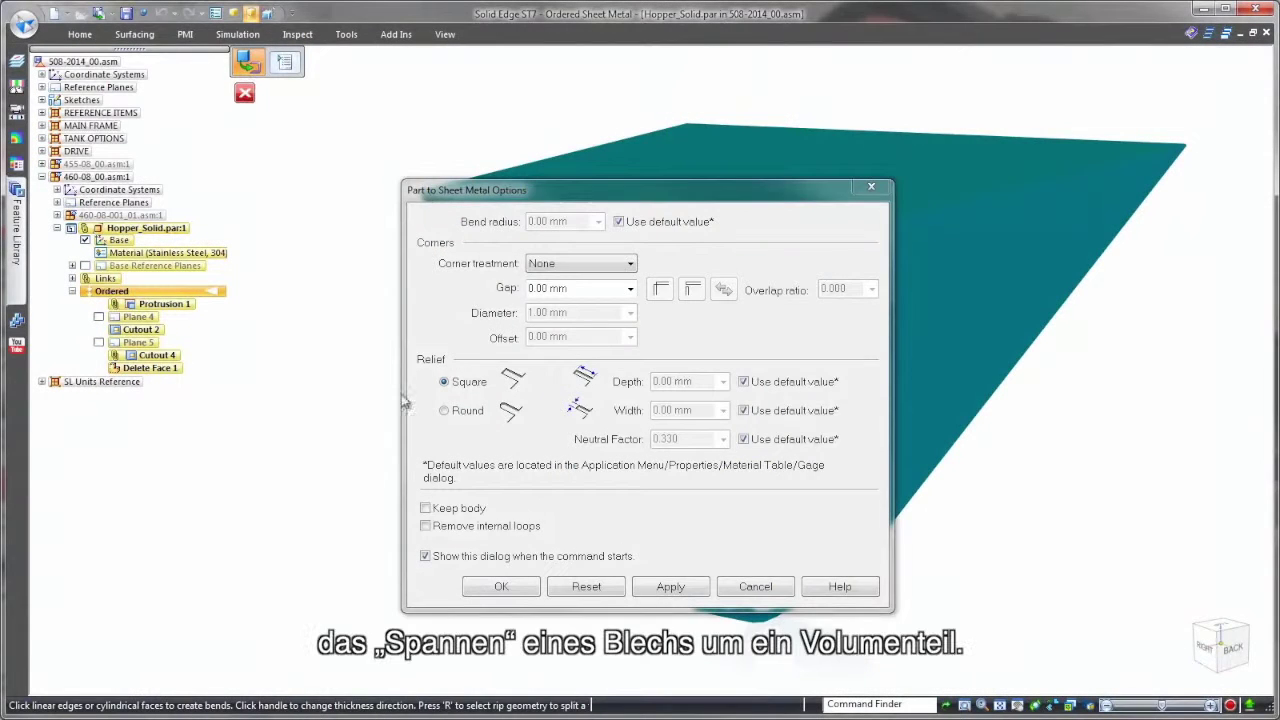
# Convert the hopper solid to sheet metal with the default options, starting from a side wall face, and flatten the result
pyautogui.click(503, 587)
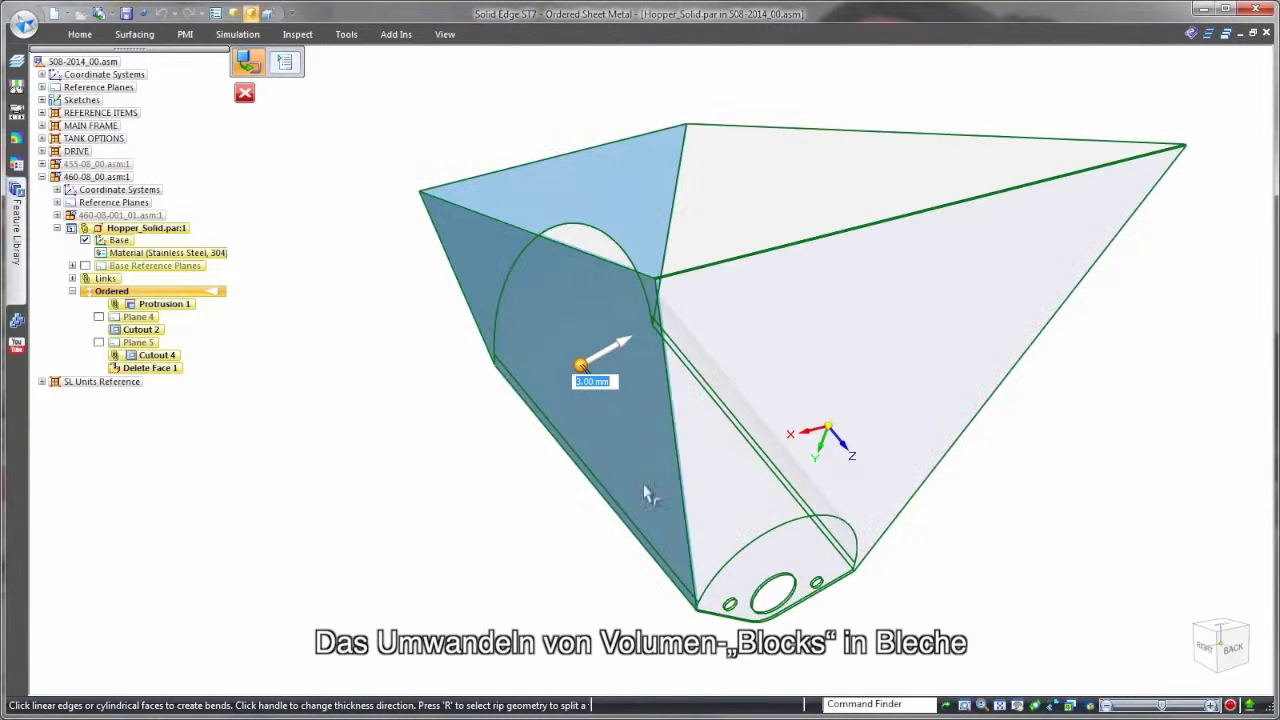
pyautogui.click(680, 470)
pyautogui.click(961, 434)
pyautogui.rightClick(1061, 406)
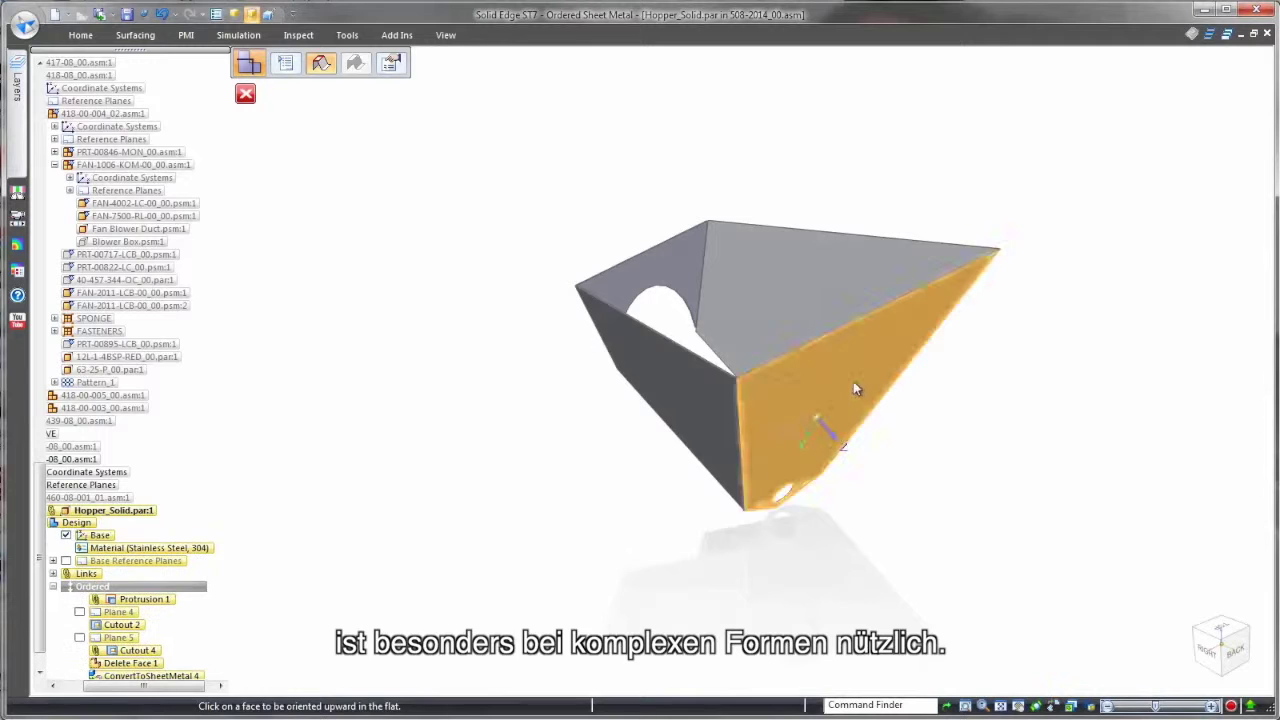
pyautogui.click(840, 330)
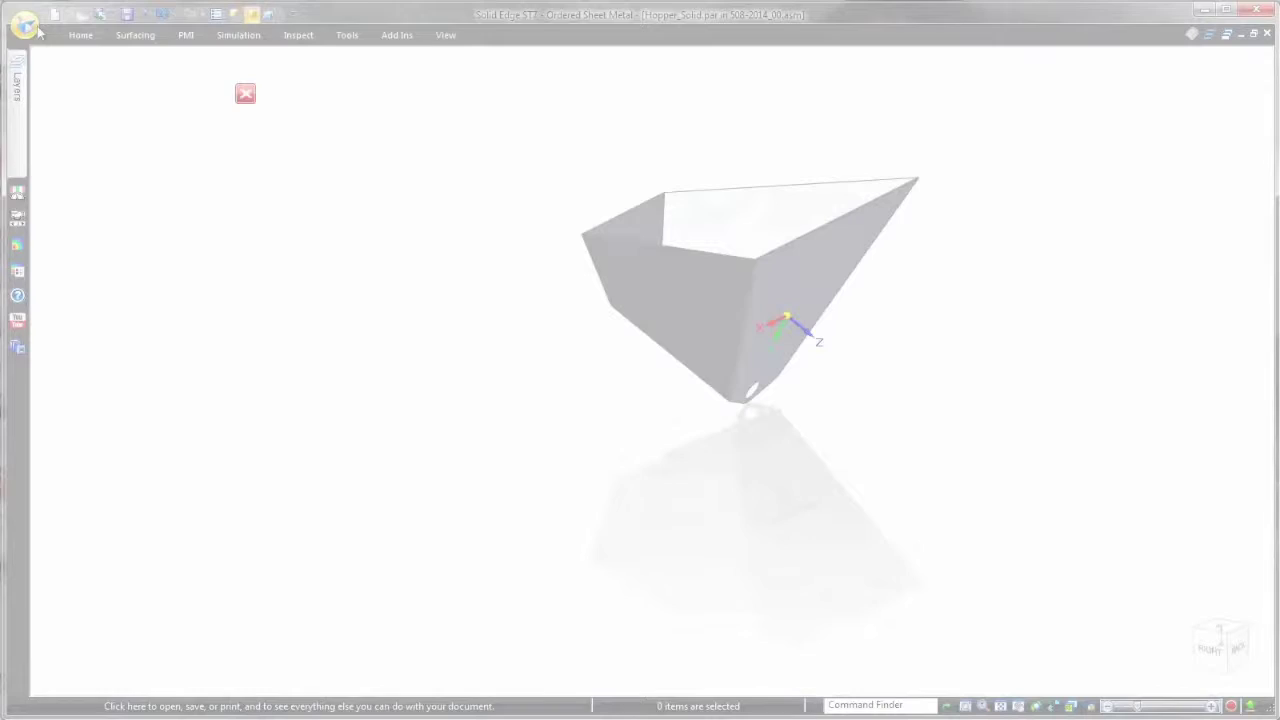
# Save the hopper's flat pattern as the AutoCAD DXF file Hopper_Solid, reviewing the layer, bend data and font mapping options
pyautogui.click(24, 24)
pyautogui.moveTo(62, 179)
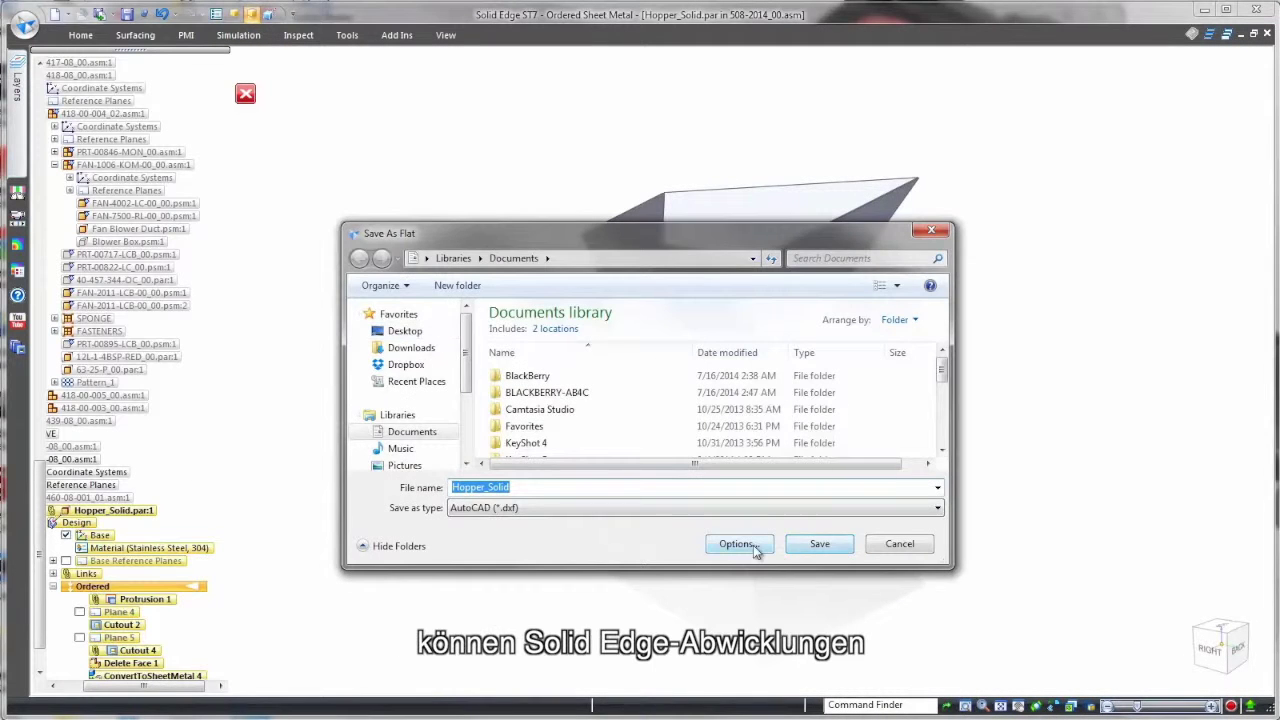
pyautogui.click(737, 544)
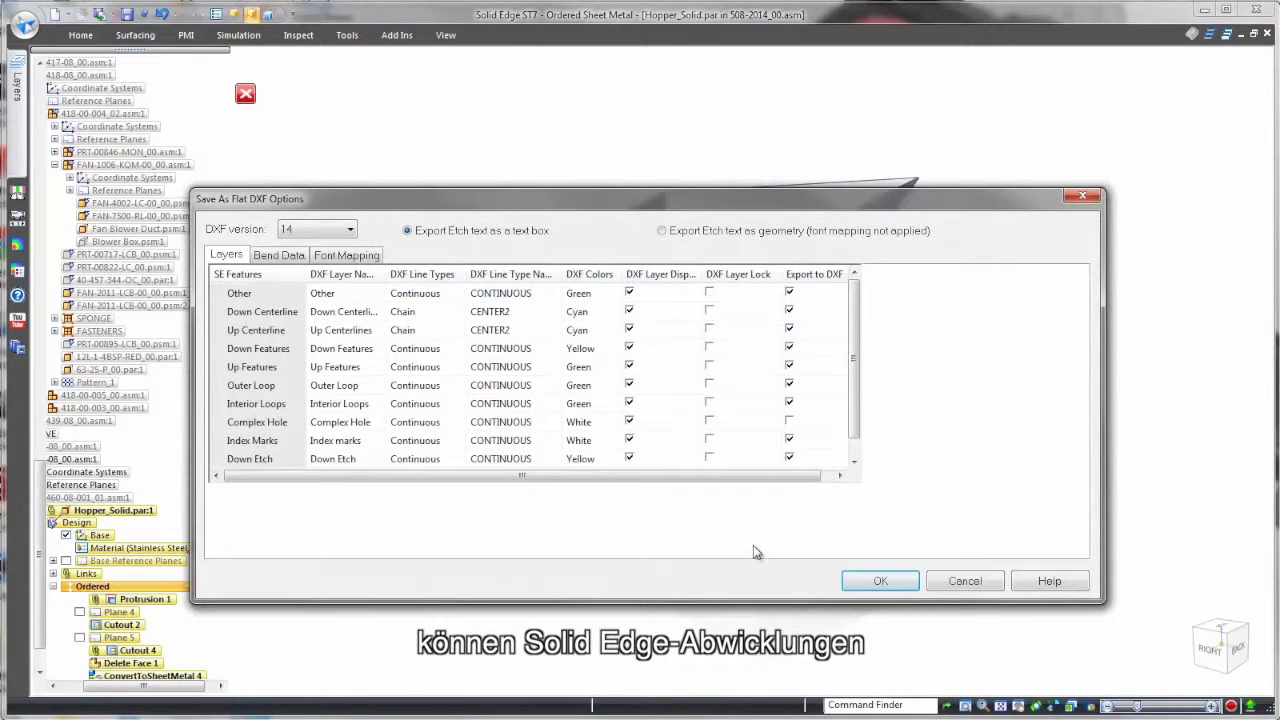
pyautogui.click(278, 255)
pyautogui.click(343, 255)
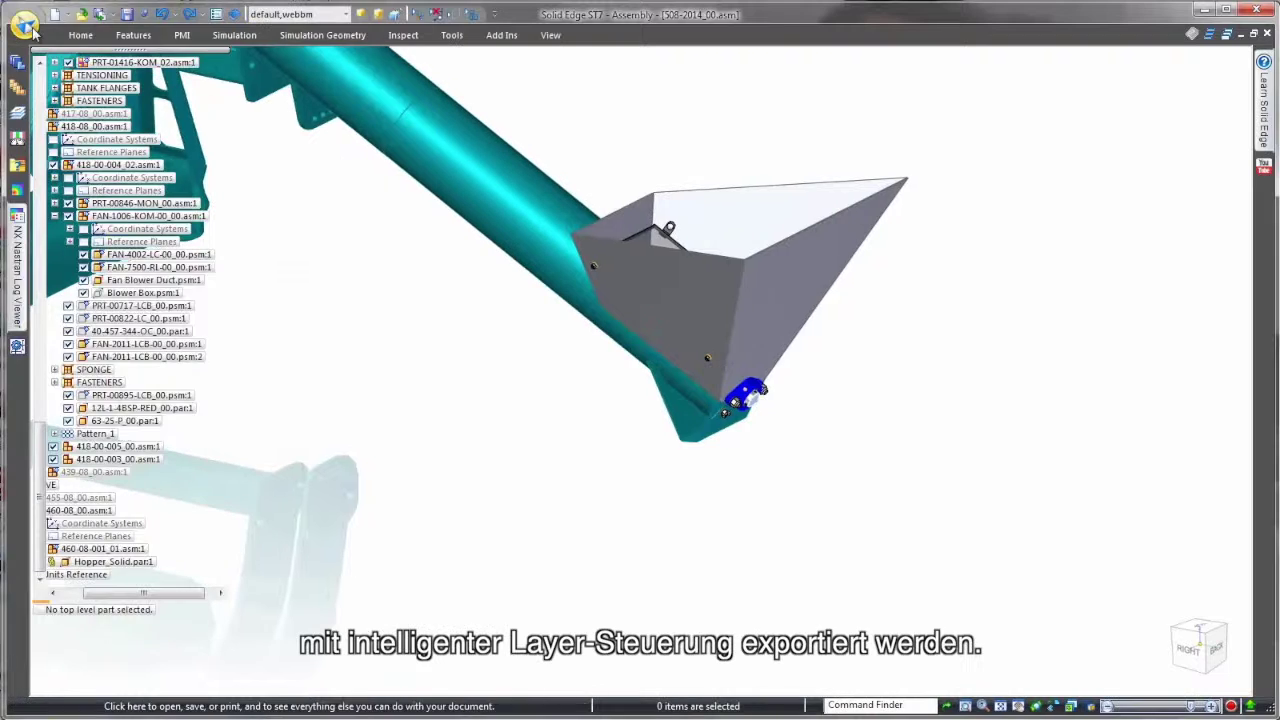
# Open the Hopper_Solid DXF file from the Documents library using the ISO Draft.dft template
pyautogui.click(24, 22)
pyautogui.click(57, 89)
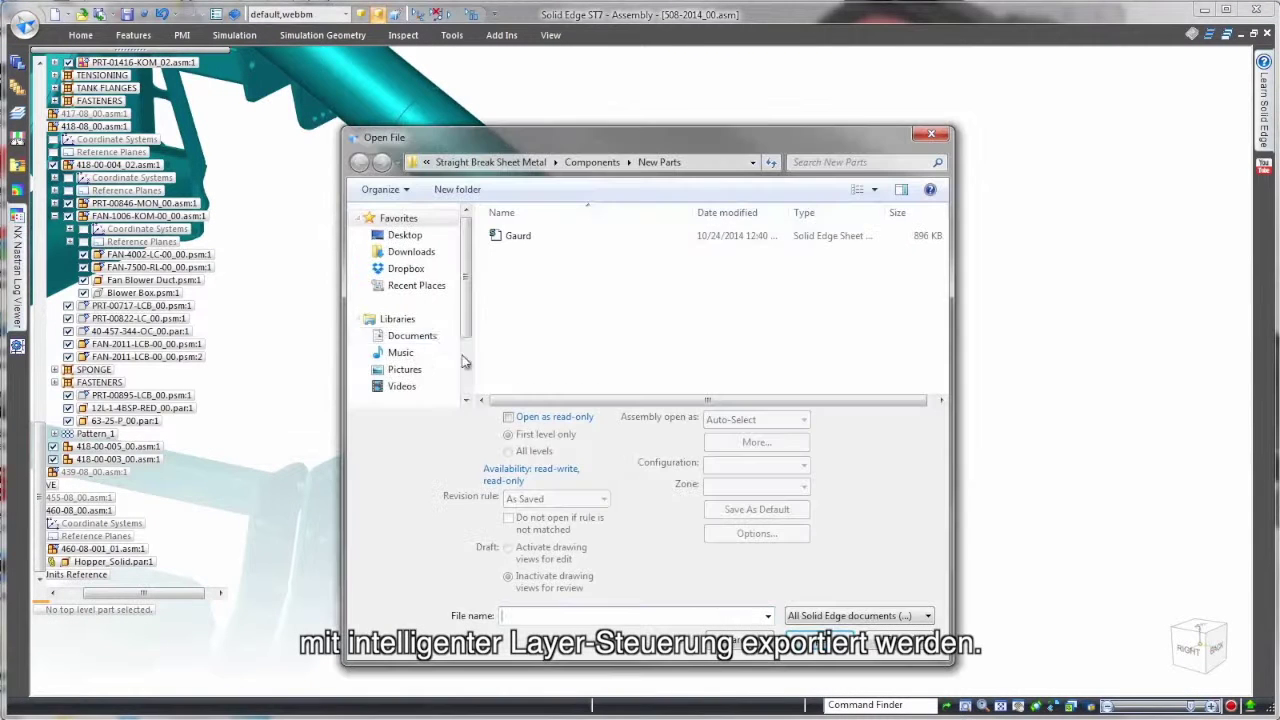
pyautogui.click(412, 336)
pyautogui.click(927, 617)
pyautogui.click(903, 399)
pyautogui.click(808, 640)
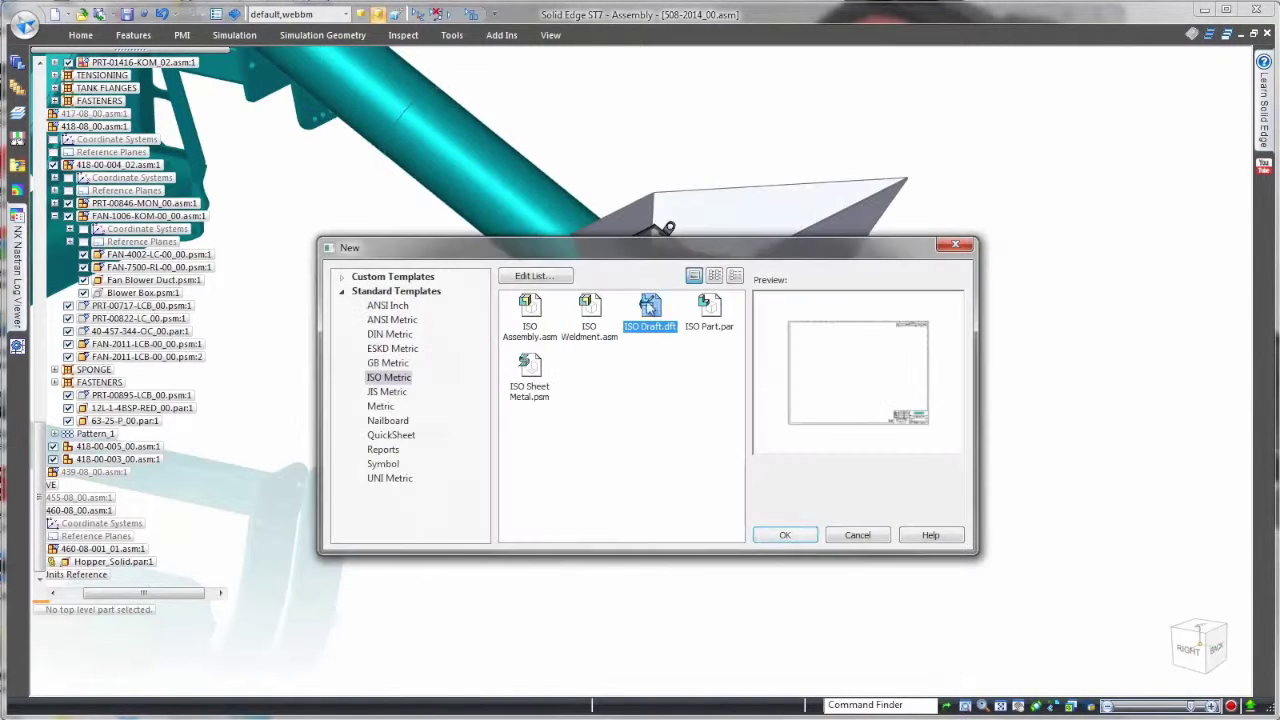
pyautogui.click(784, 535)
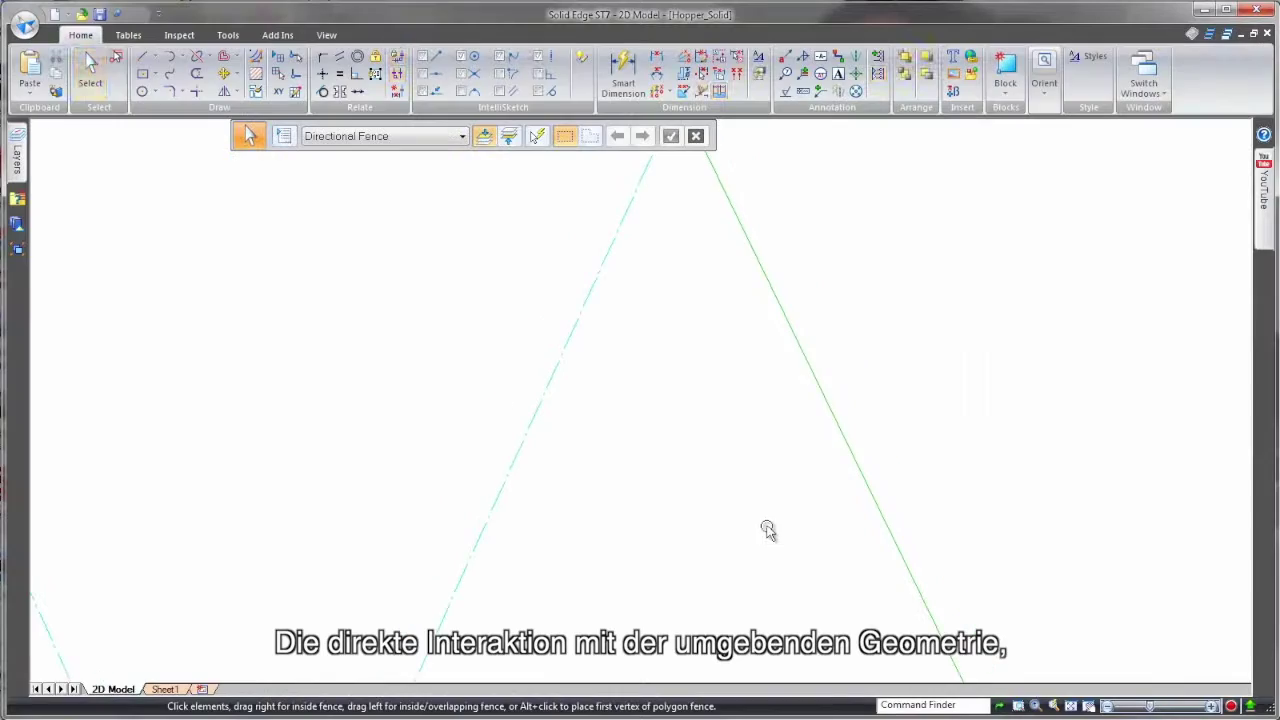